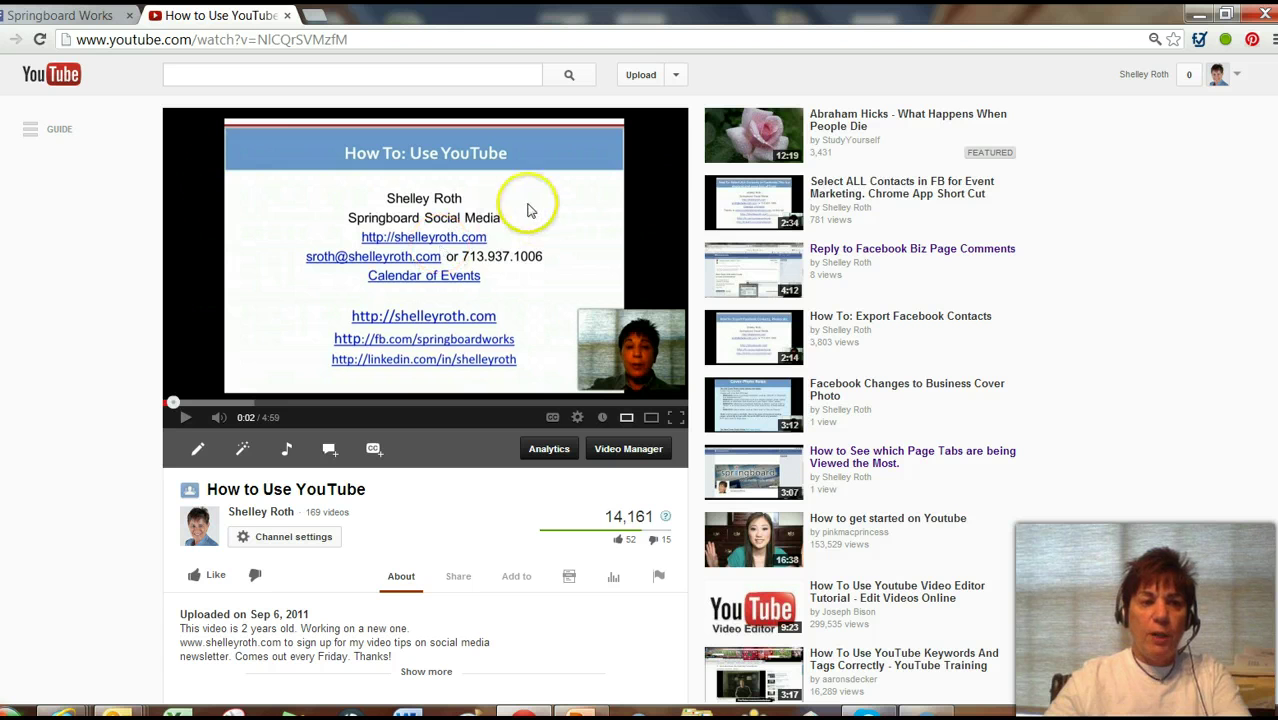
Open the account's own channel page from the account options
{"action": "left_click", "coordinate": [1237, 80]}
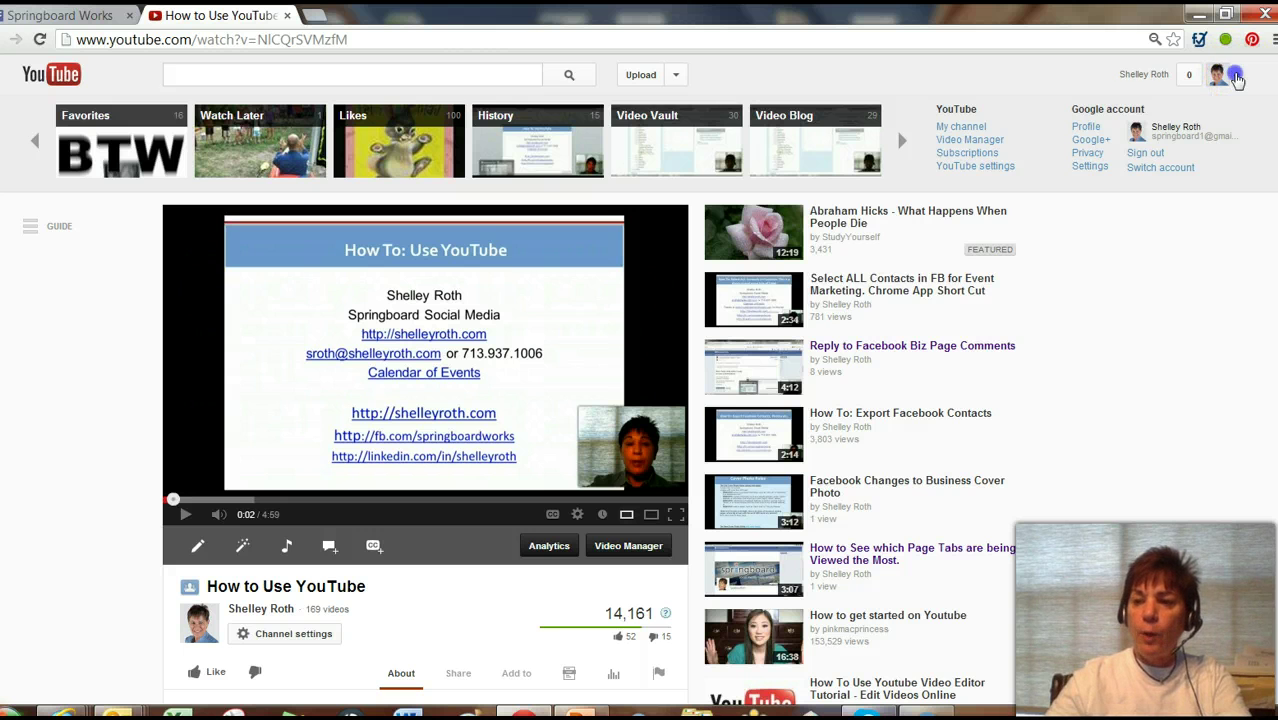
{"action": "left_click", "coordinate": [1237, 80]}
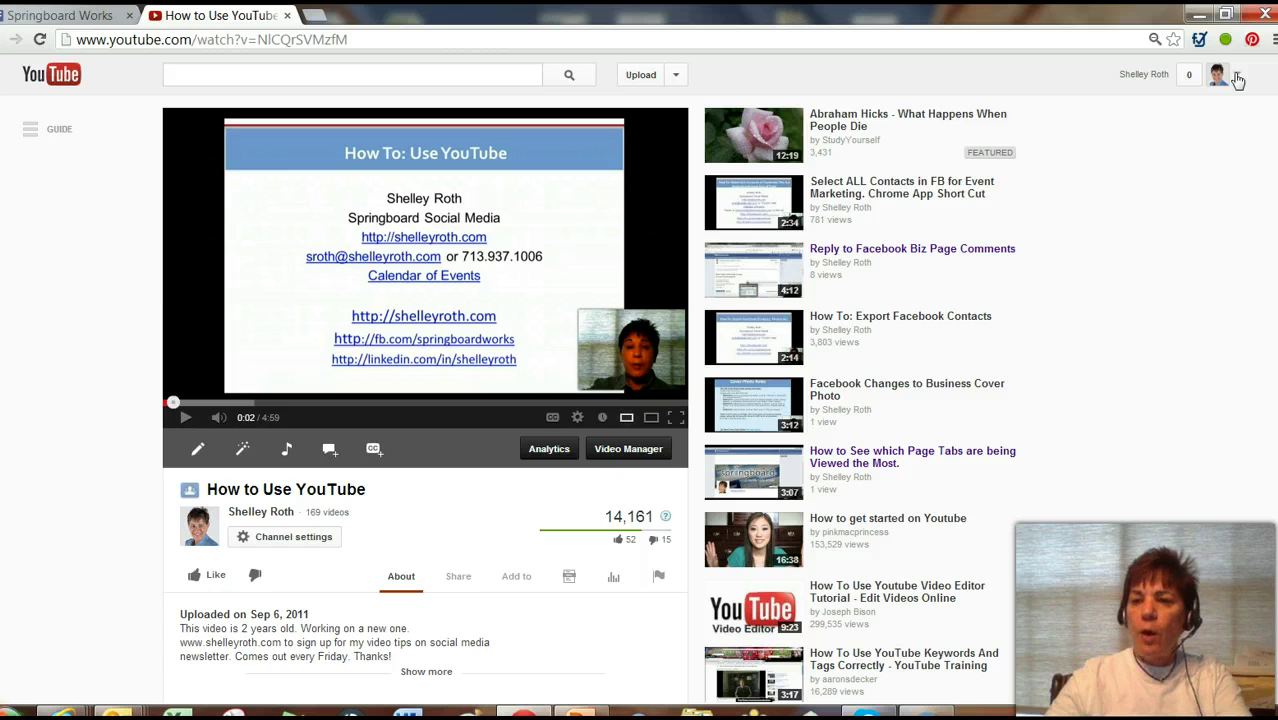
{"action": "left_click", "coordinate": [1237, 80]}
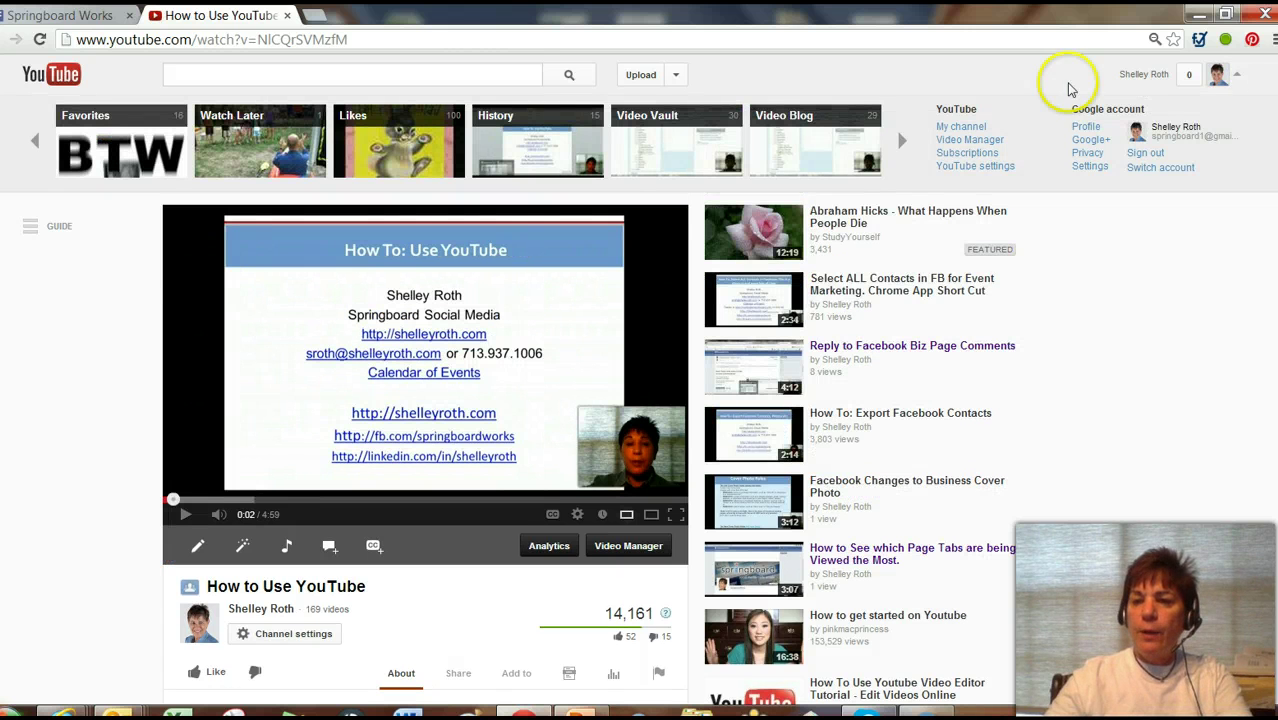
{"action": "left_click", "coordinate": [963, 128]}
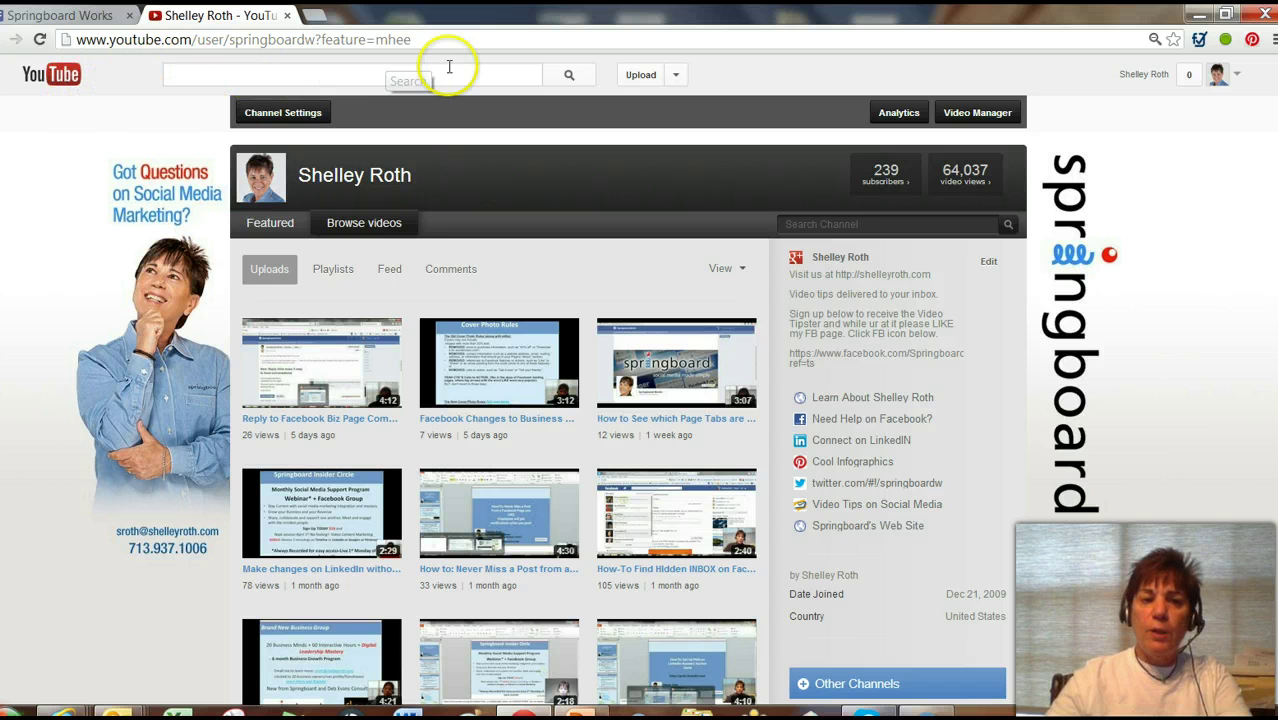
Examine the upload options and the privacy choices on the video upload page, and return to the channel page
{"action": "left_click", "coordinate": [676, 76]}
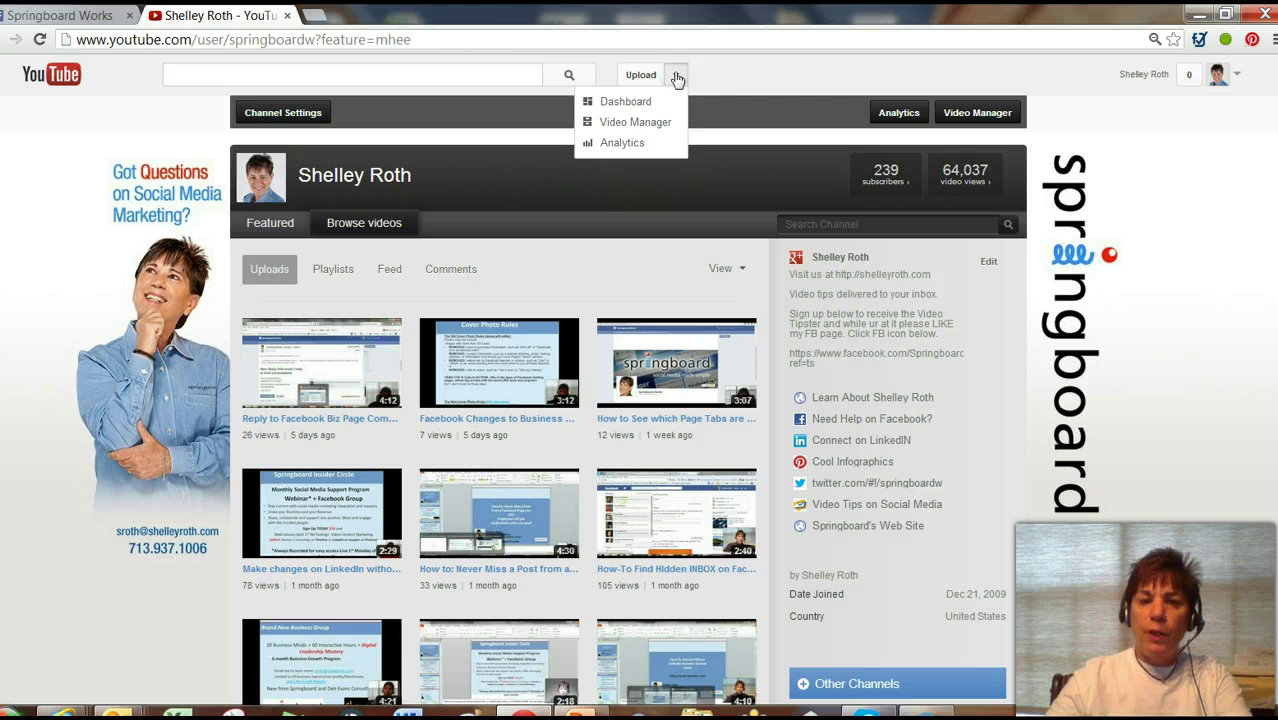
{"action": "left_click", "coordinate": [675, 77]}
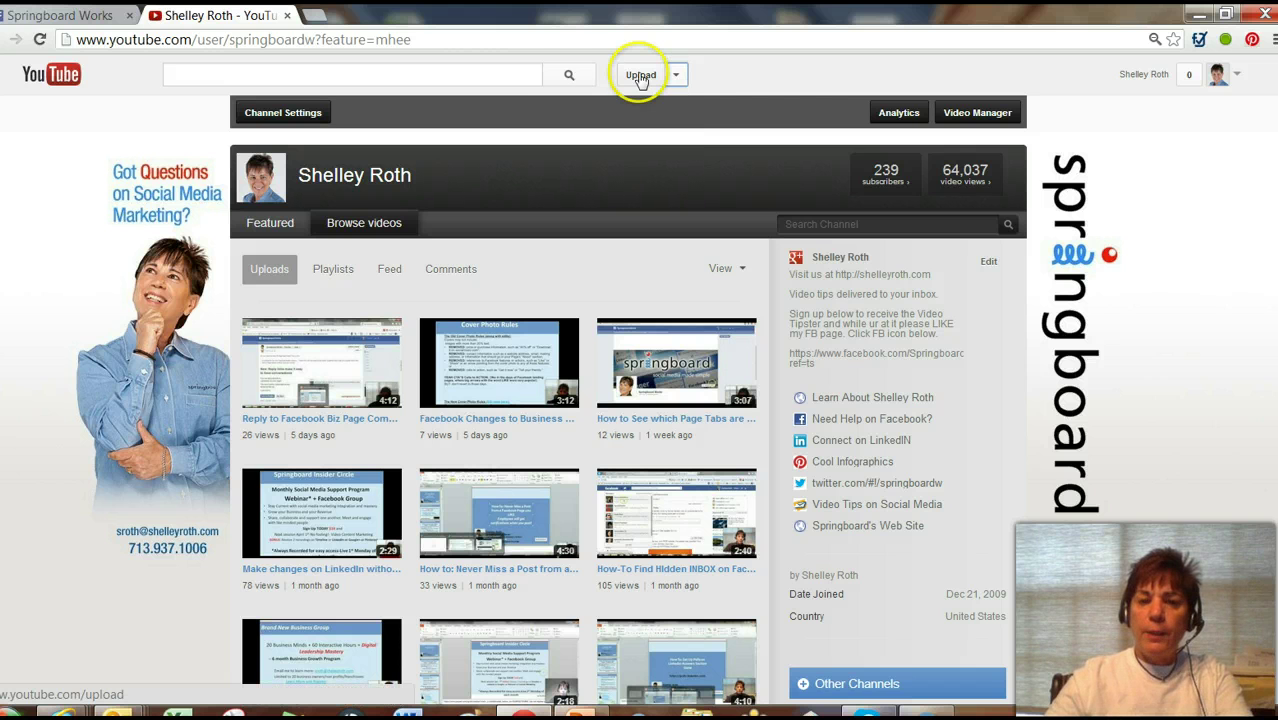
{"action": "left_click", "coordinate": [641, 78]}
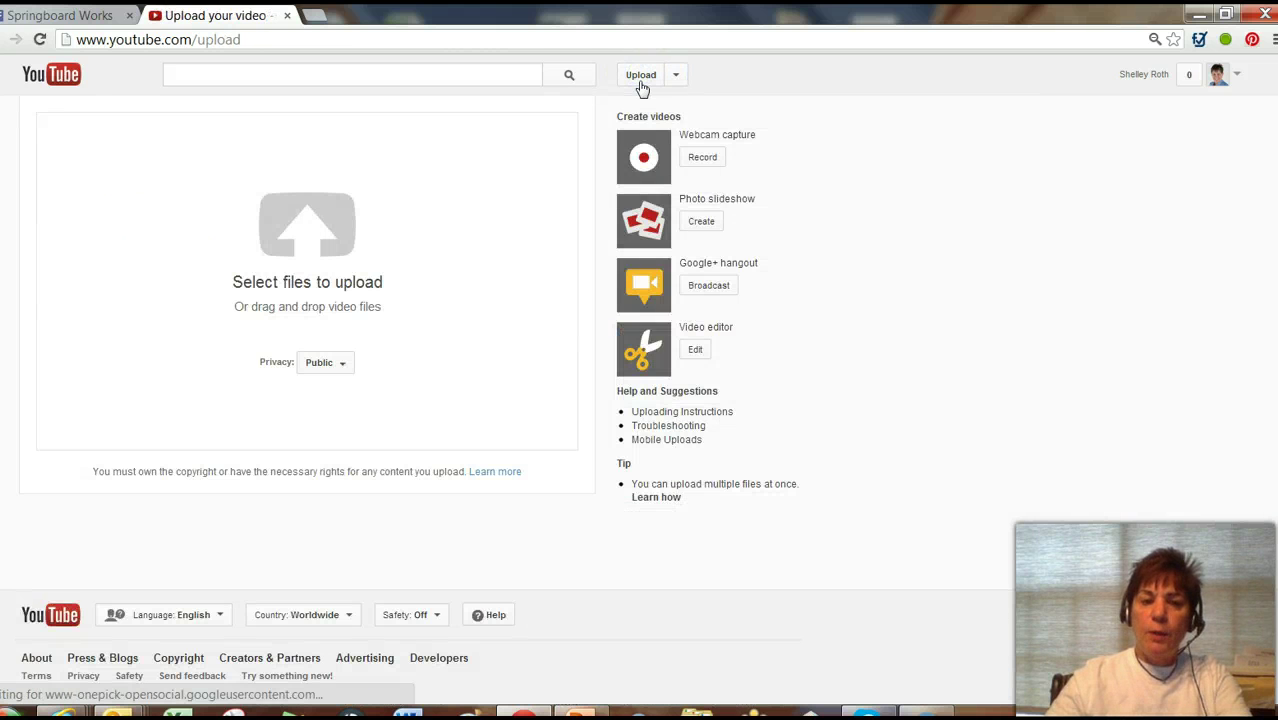
{"action": "left_click", "coordinate": [343, 365]}
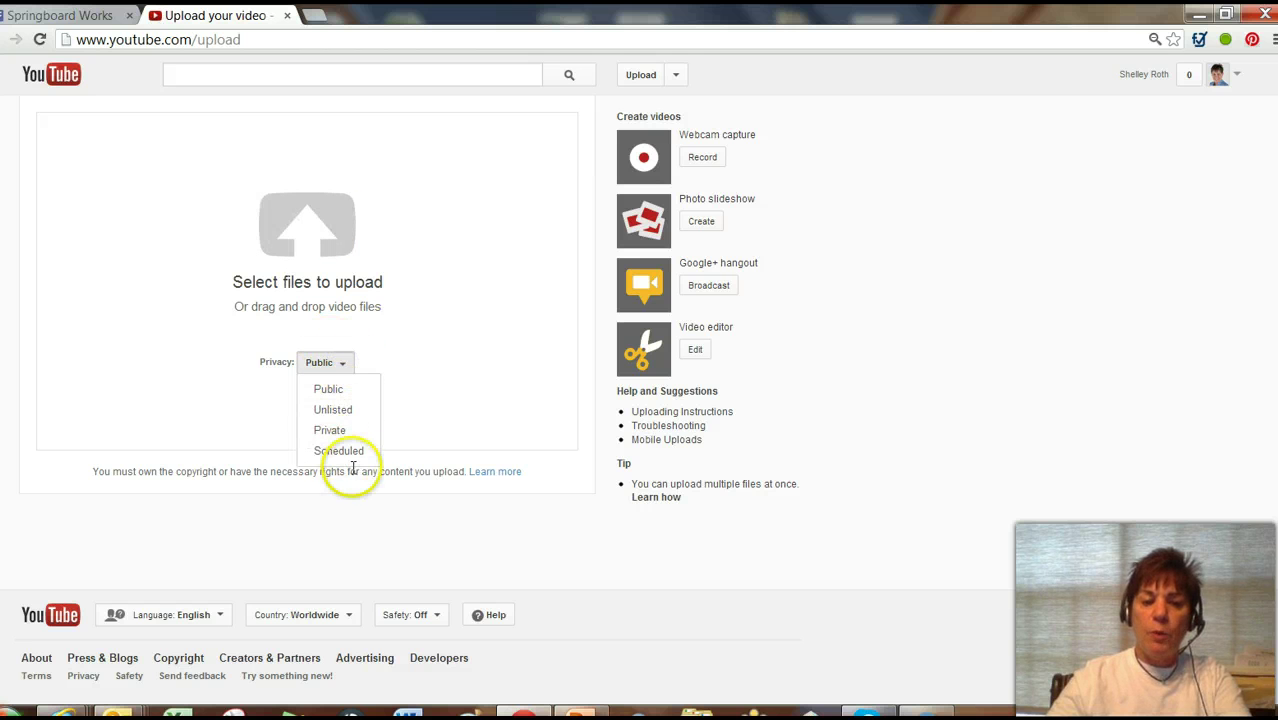
{"action": "left_click", "coordinate": [337, 365]}
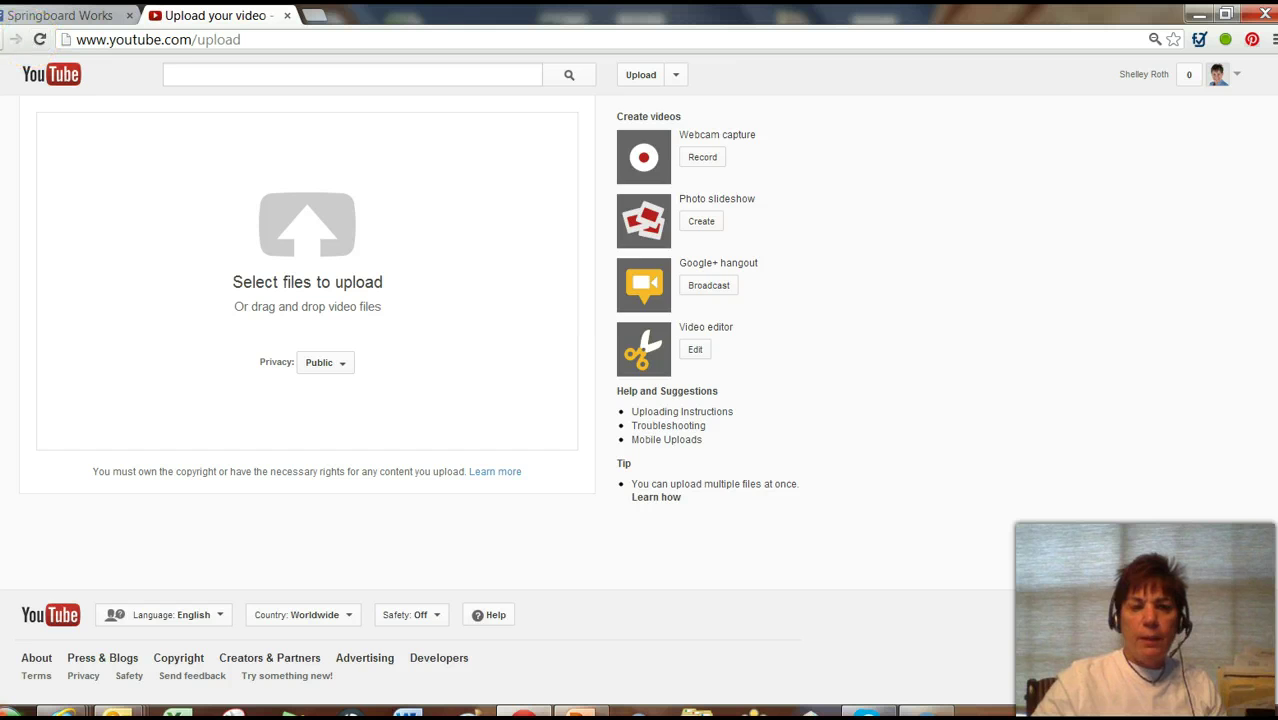
{"action": "left_click", "coordinate": [3, 39]}
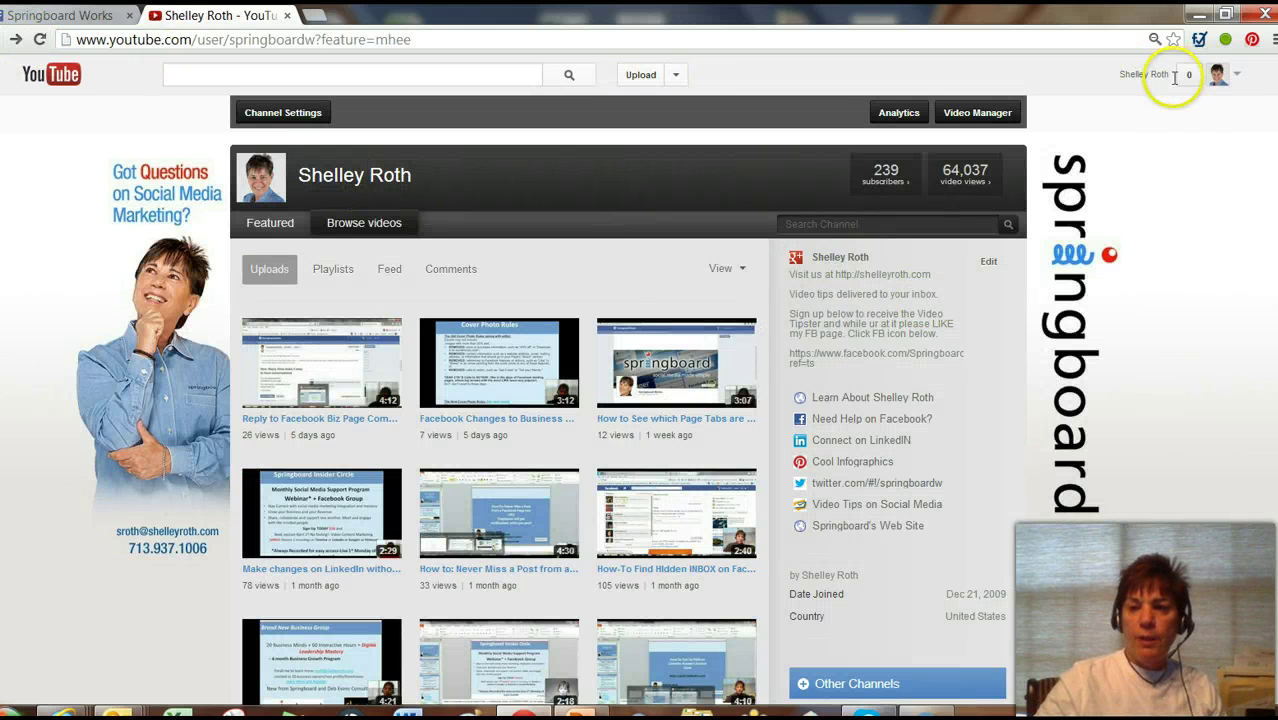
Review the Appearance, Info and Settings, and Tabs sections of the channel settings and leave without saving
{"action": "left_click", "coordinate": [1217, 75]}
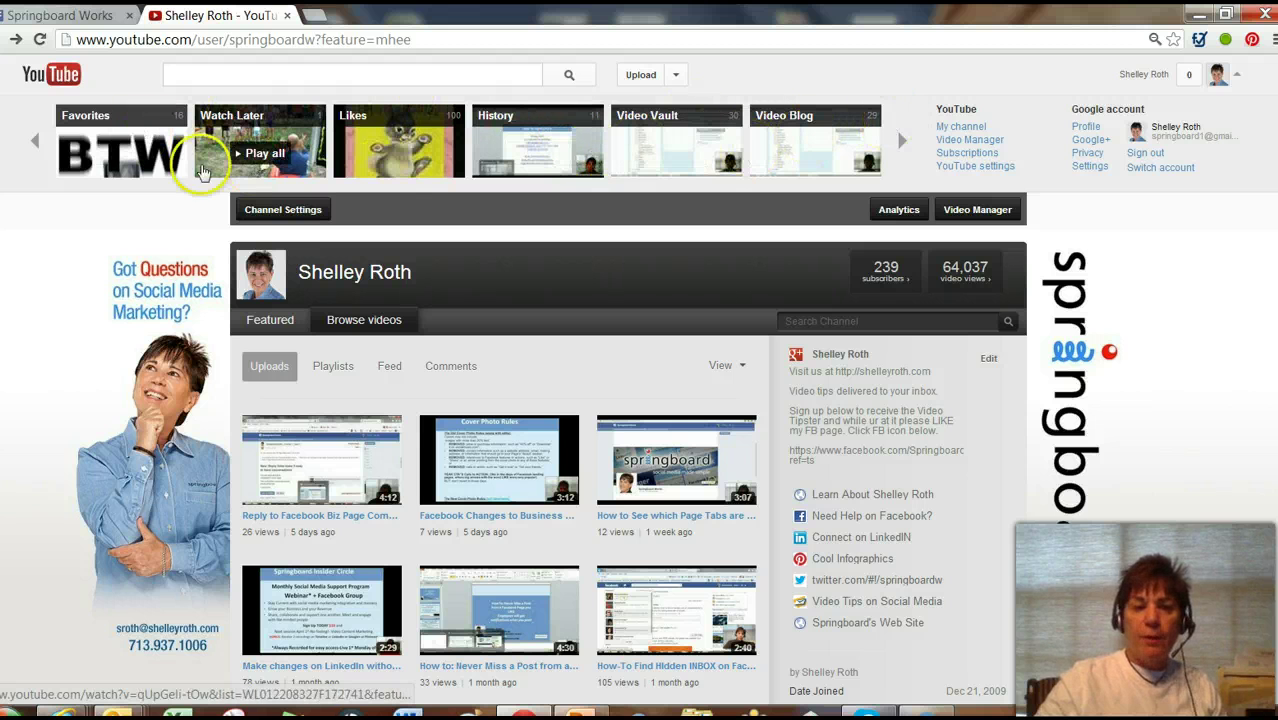
{"action": "left_click", "coordinate": [284, 212]}
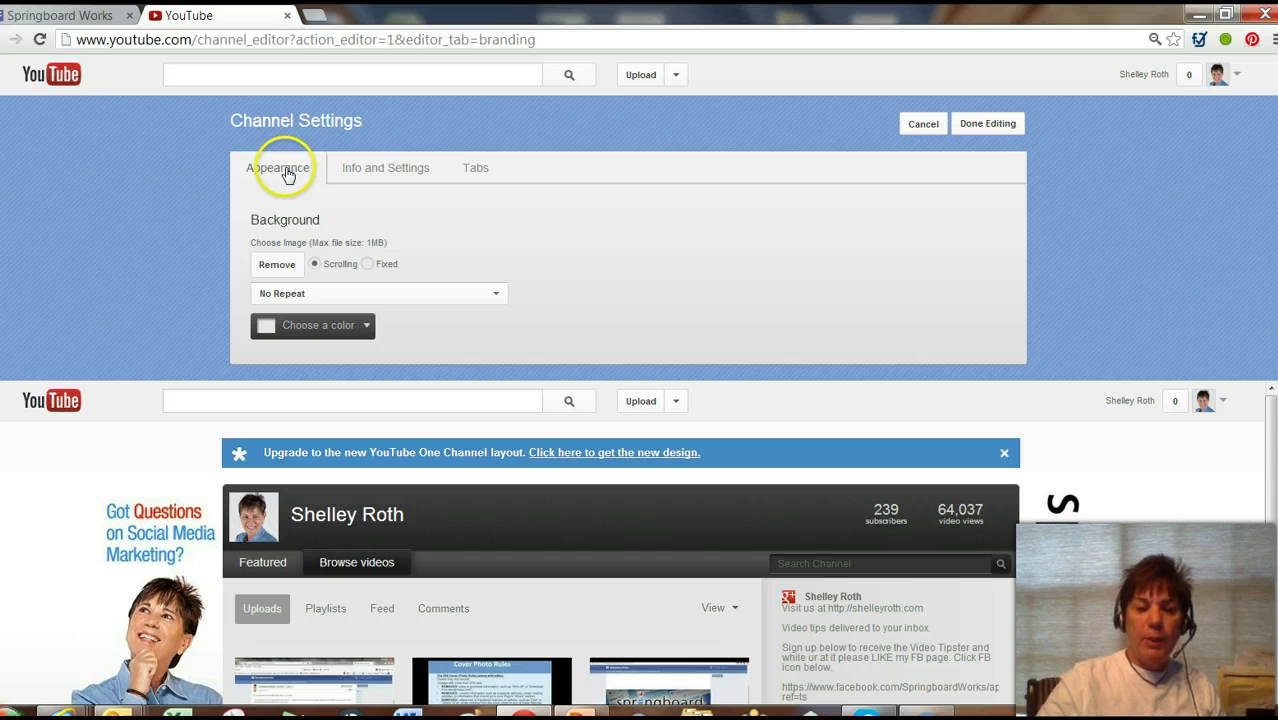
{"action": "left_click", "coordinate": [396, 165]}
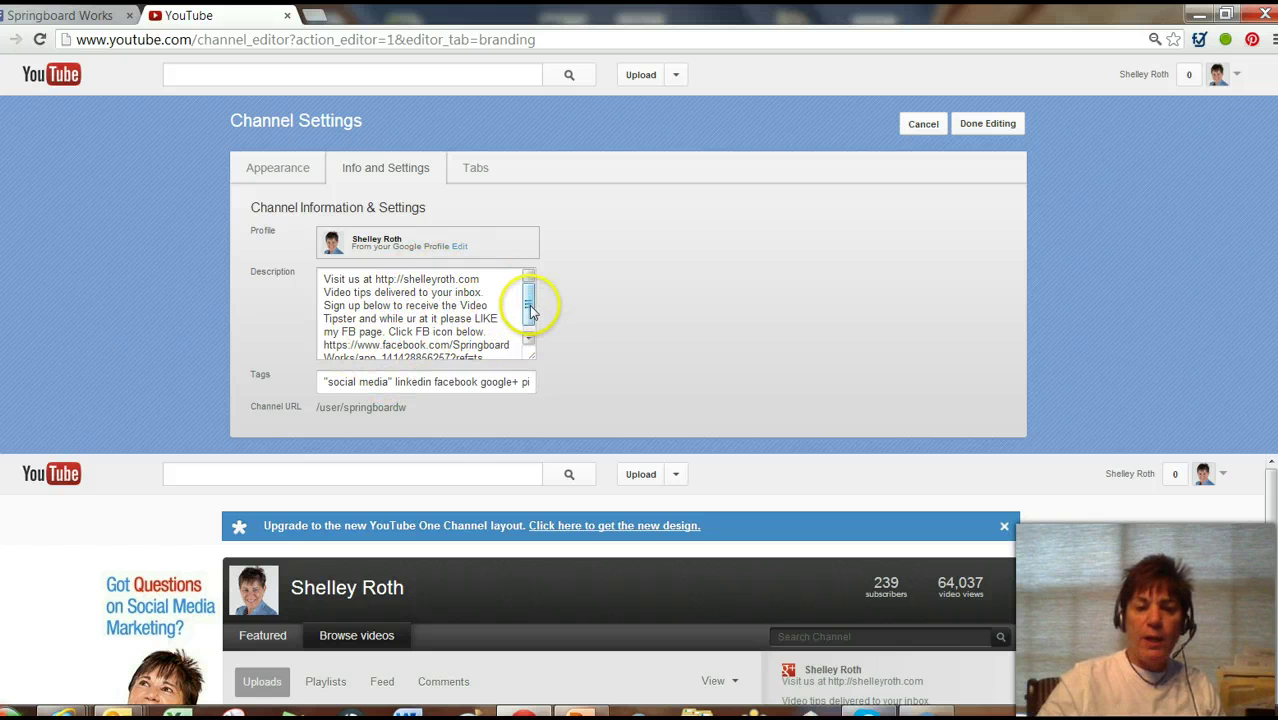
{"action": "left_click_drag", "start_coordinate": [531, 312], "coordinate": [518, 256]}
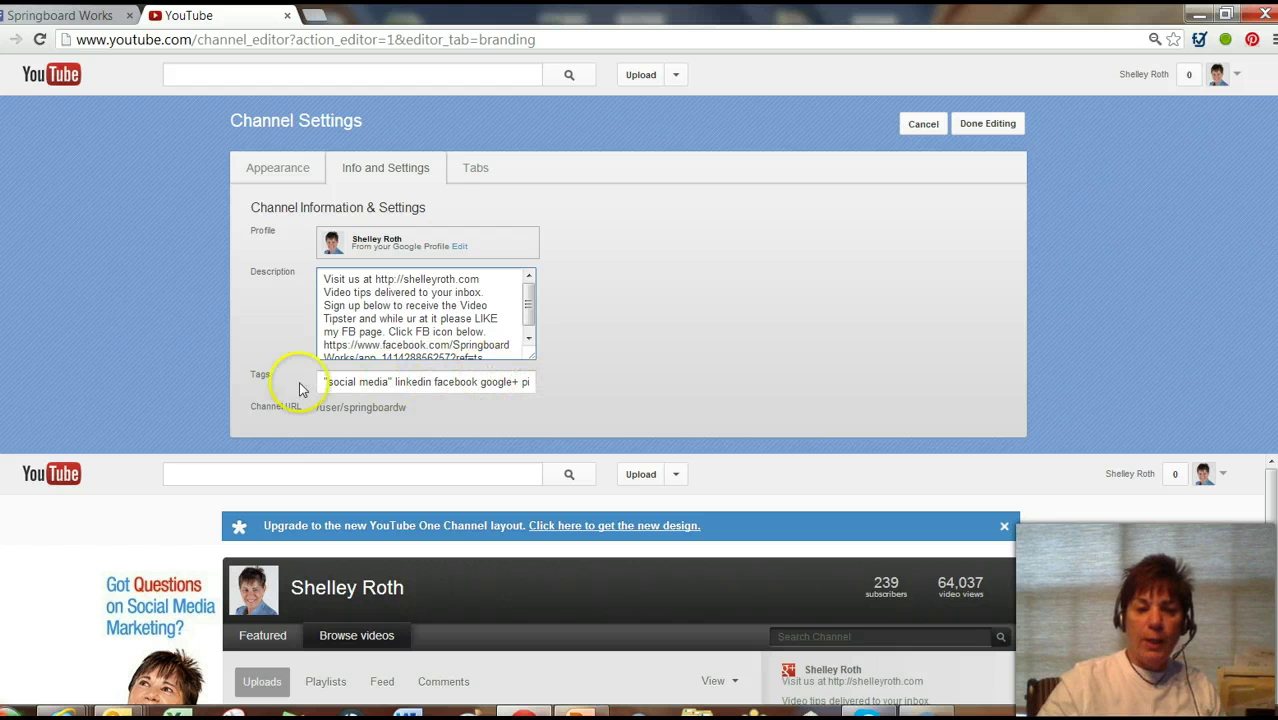
{"action": "left_click", "coordinate": [476, 170]}
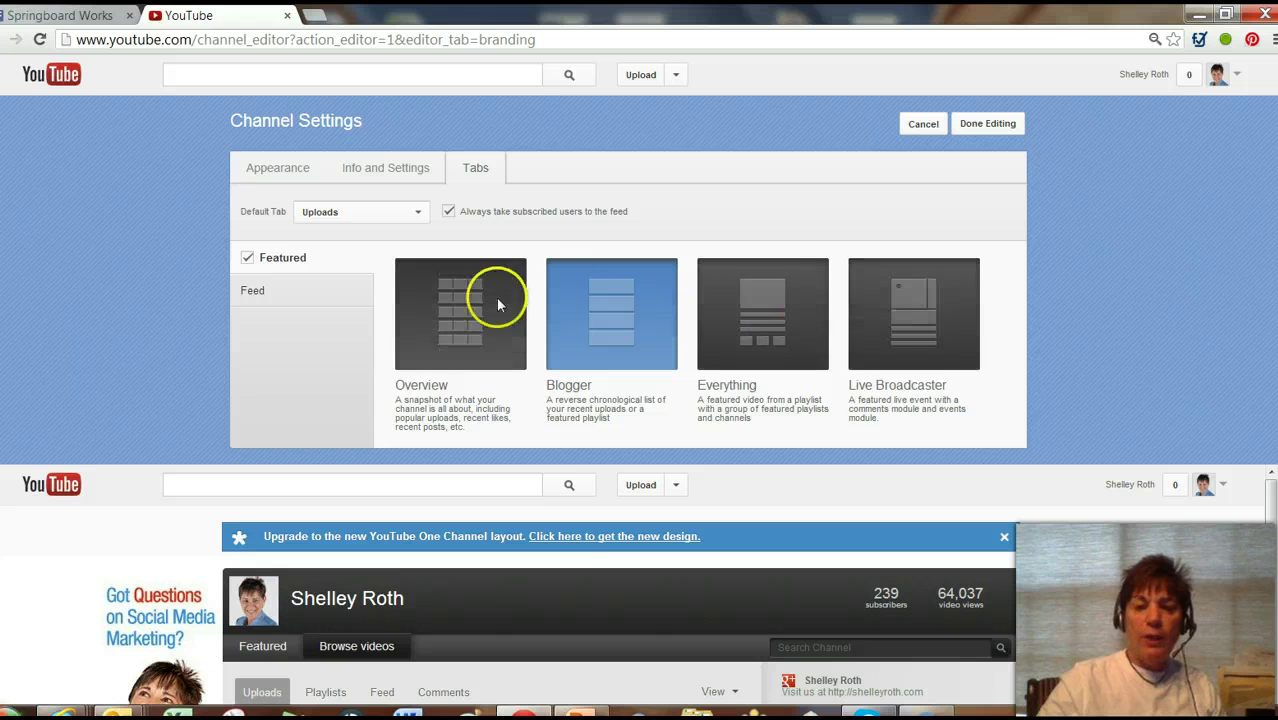
{"action": "left_click", "coordinate": [293, 170]}
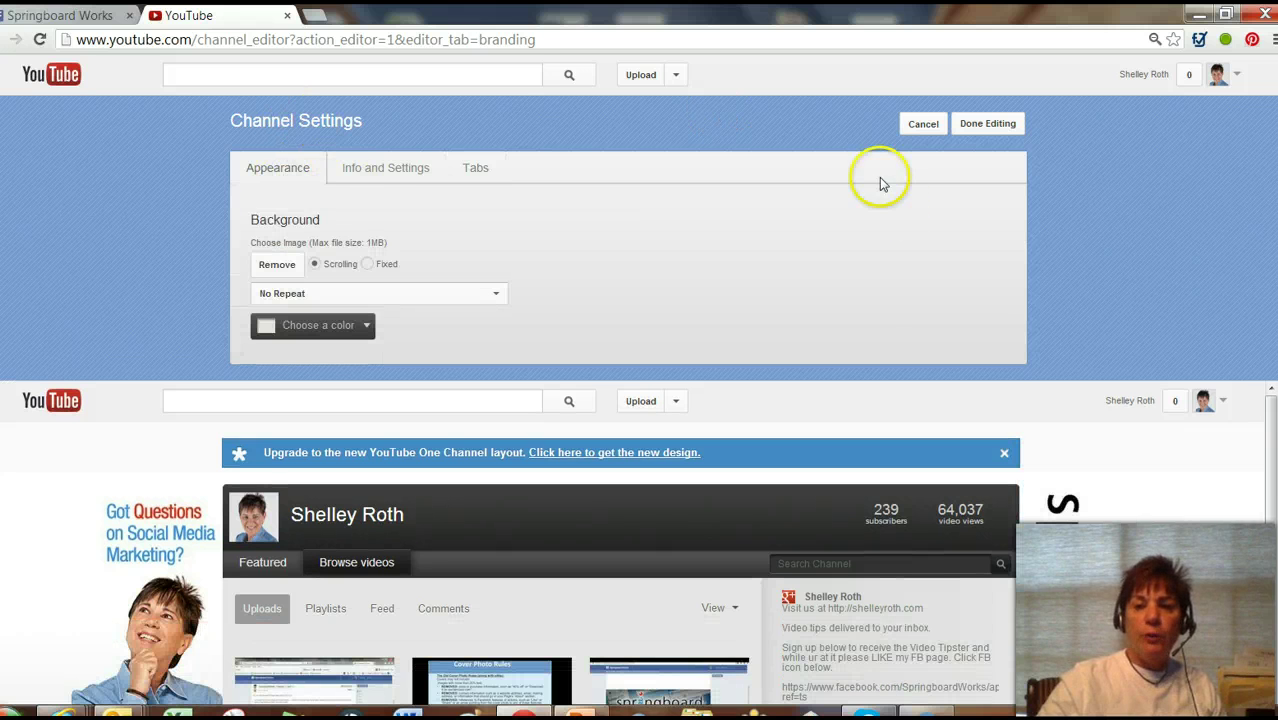
{"action": "left_click", "coordinate": [919, 127]}
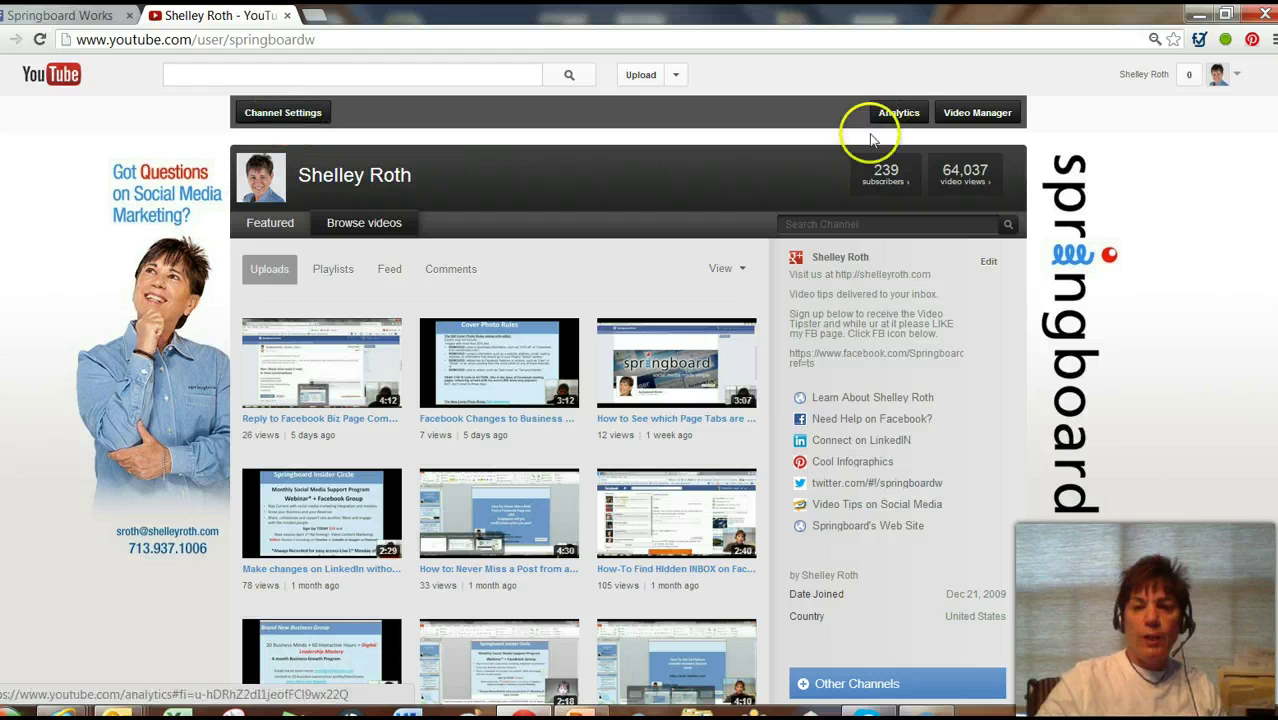
Open the channel's analytics and examine the Traffic sources report for the last 30 days
{"action": "left_click", "coordinate": [905, 108]}
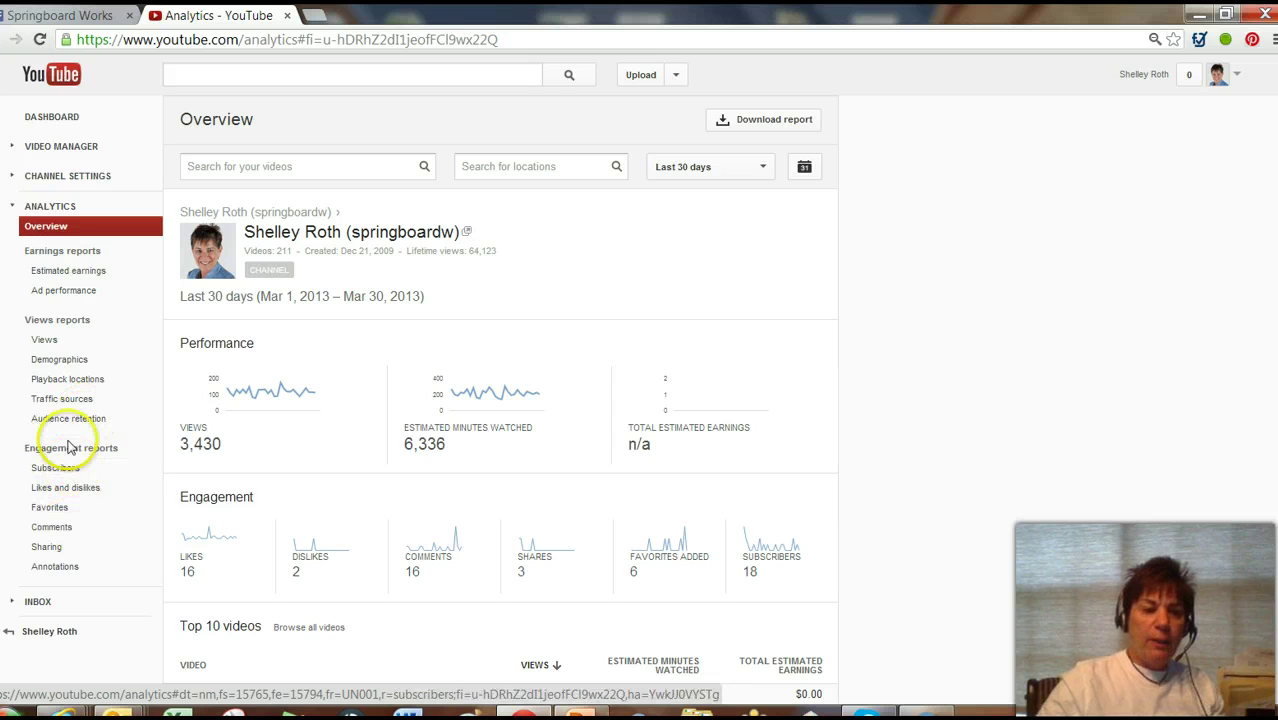
{"action": "left_click", "coordinate": [66, 398]}
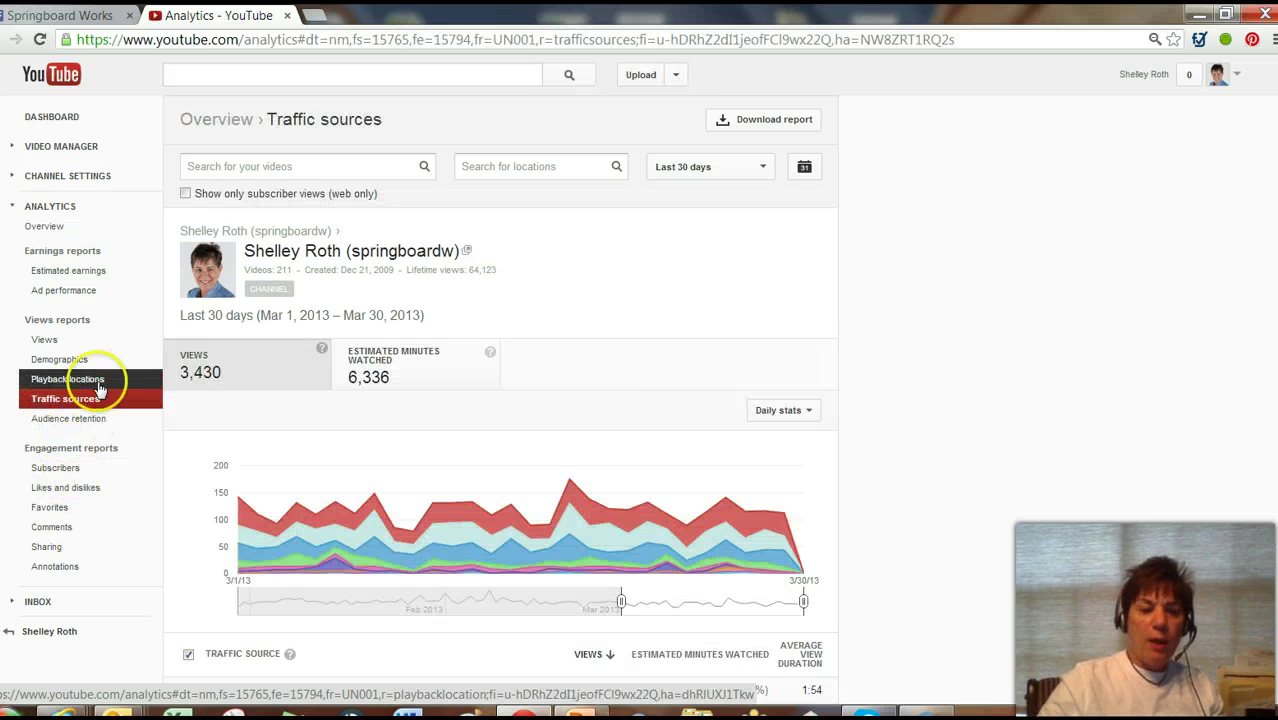
{"action": "scroll", "coordinate": [891, 369], "scroll_direction": "down", "scroll_amount": 2}
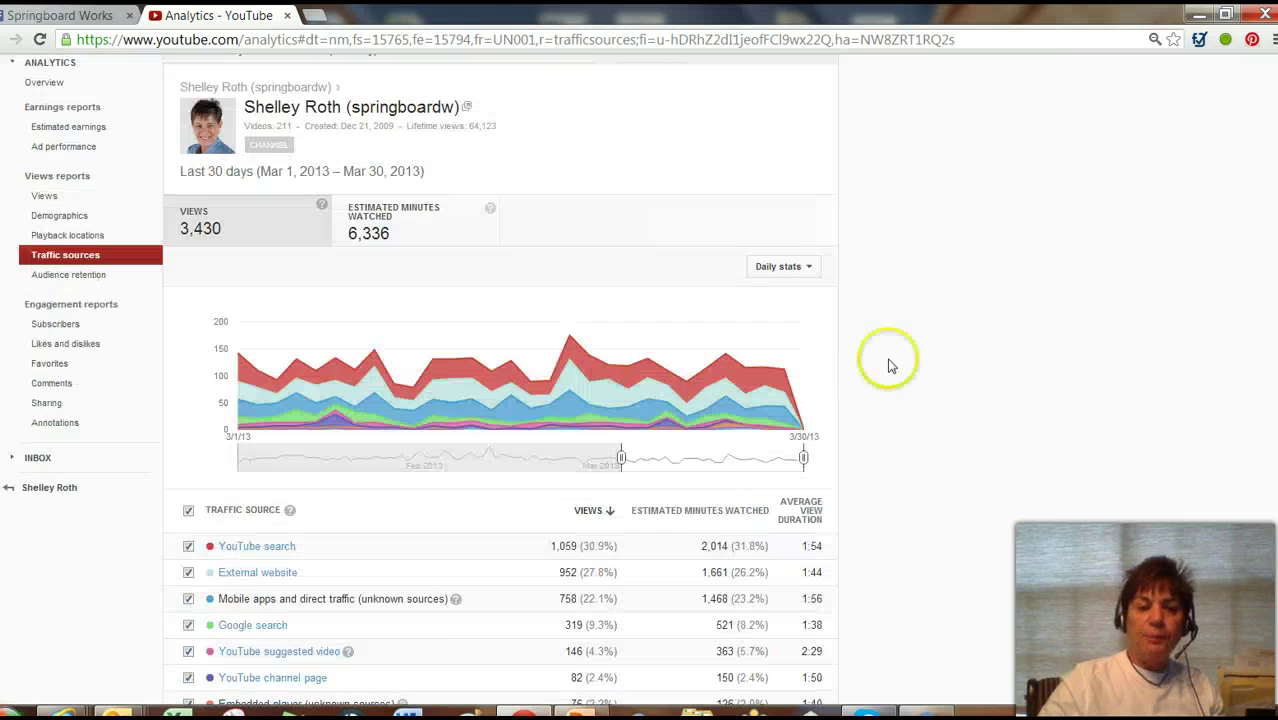
{"action": "scroll", "coordinate": [891, 363], "scroll_direction": "up", "scroll_amount": 1}
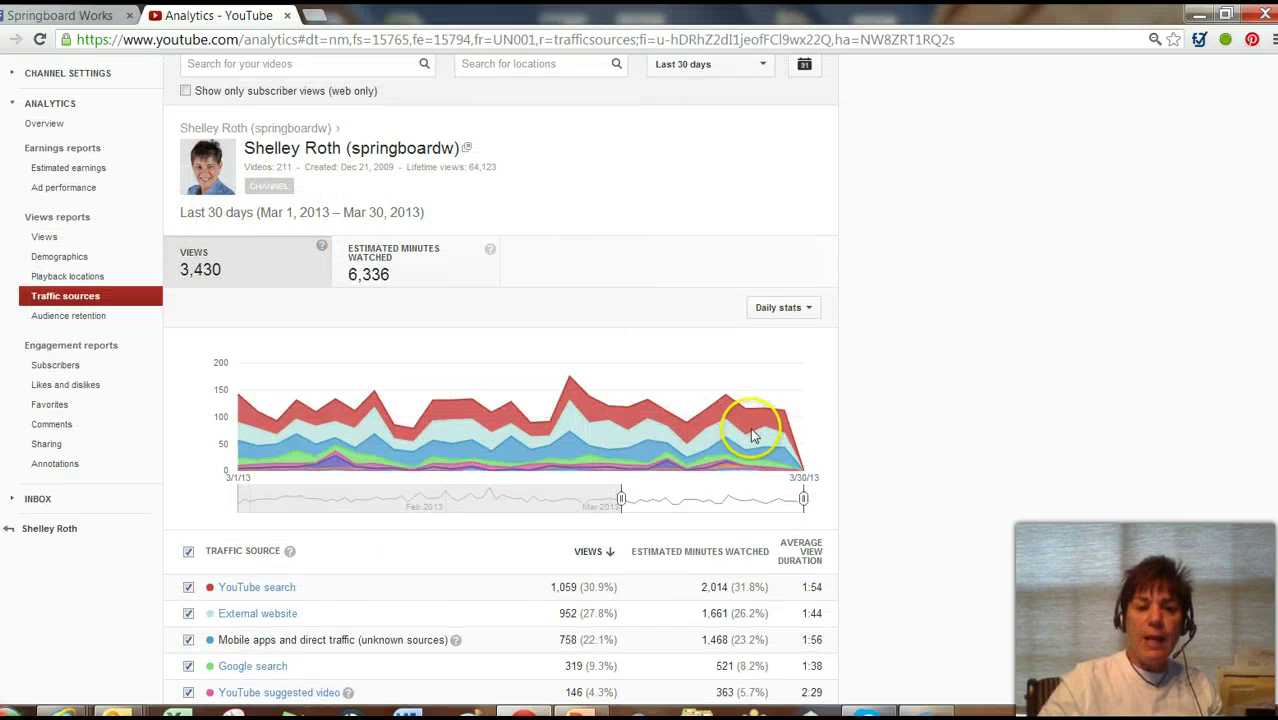
{"action": "scroll", "coordinate": [308, 579], "scroll_direction": "down", "scroll_amount": 2}
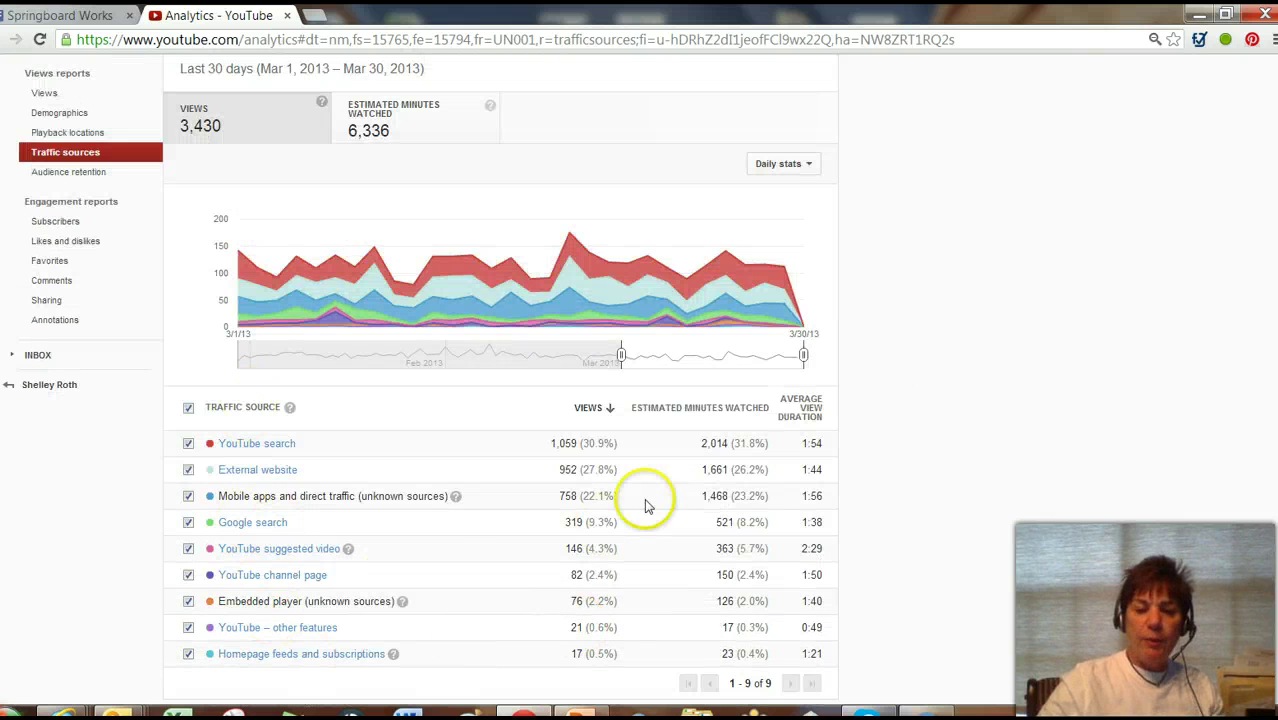
{"action": "scroll", "coordinate": [813, 411], "scroll_direction": "down", "scroll_amount": 2}
{"action": "scroll", "coordinate": [815, 418], "scroll_direction": "up", "scroll_amount": 5}
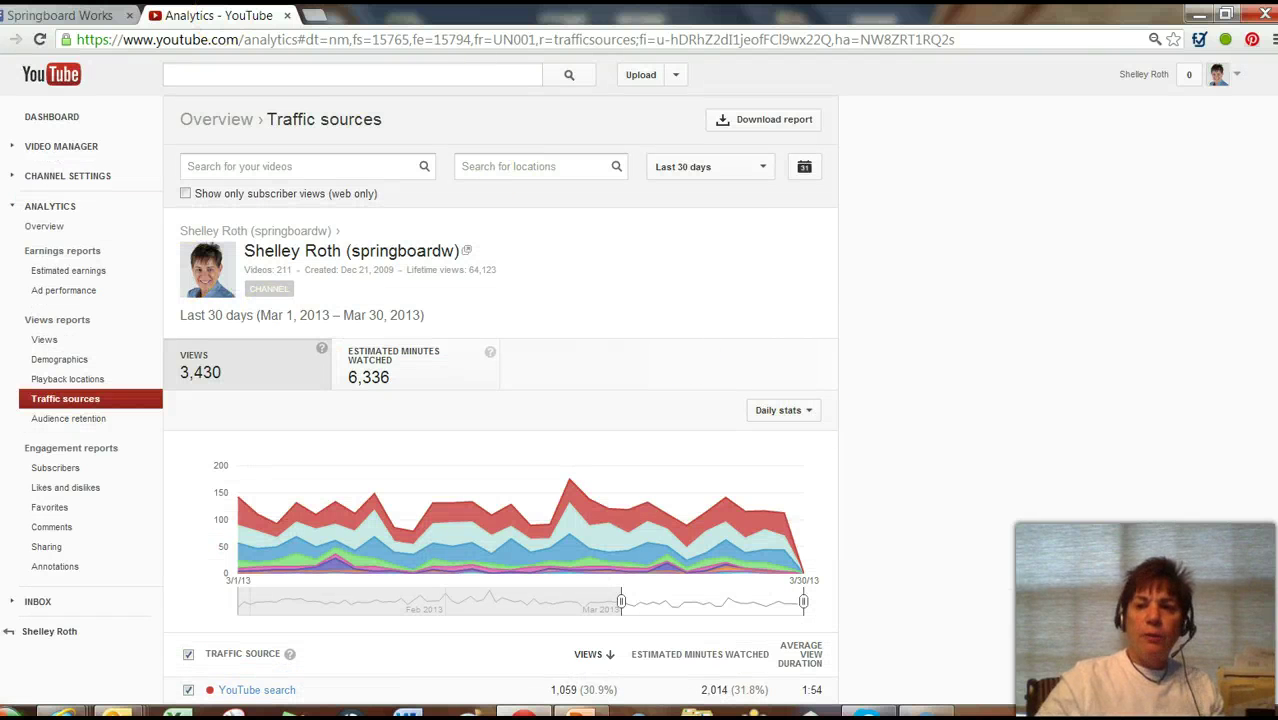
Return to the channel page and look over the playlists and account links in the account options
{"action": "left_click", "coordinate": [1238, 77]}
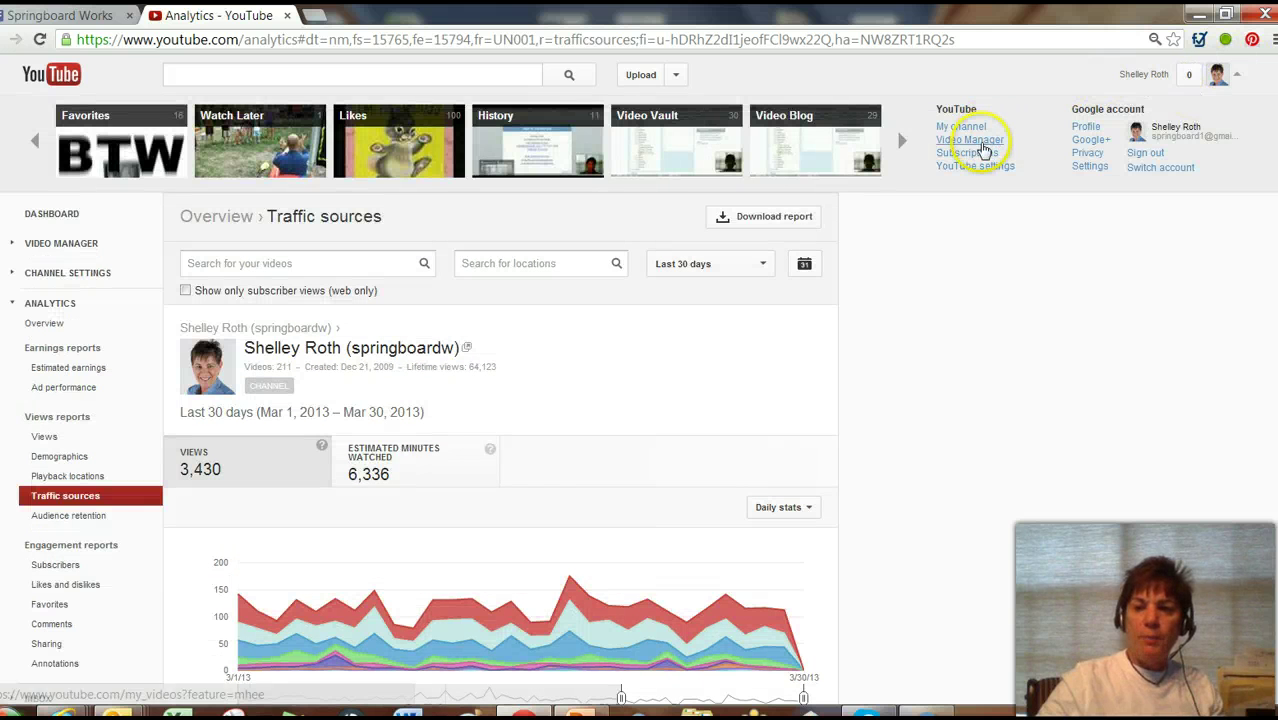
{"action": "left_click", "coordinate": [960, 130]}
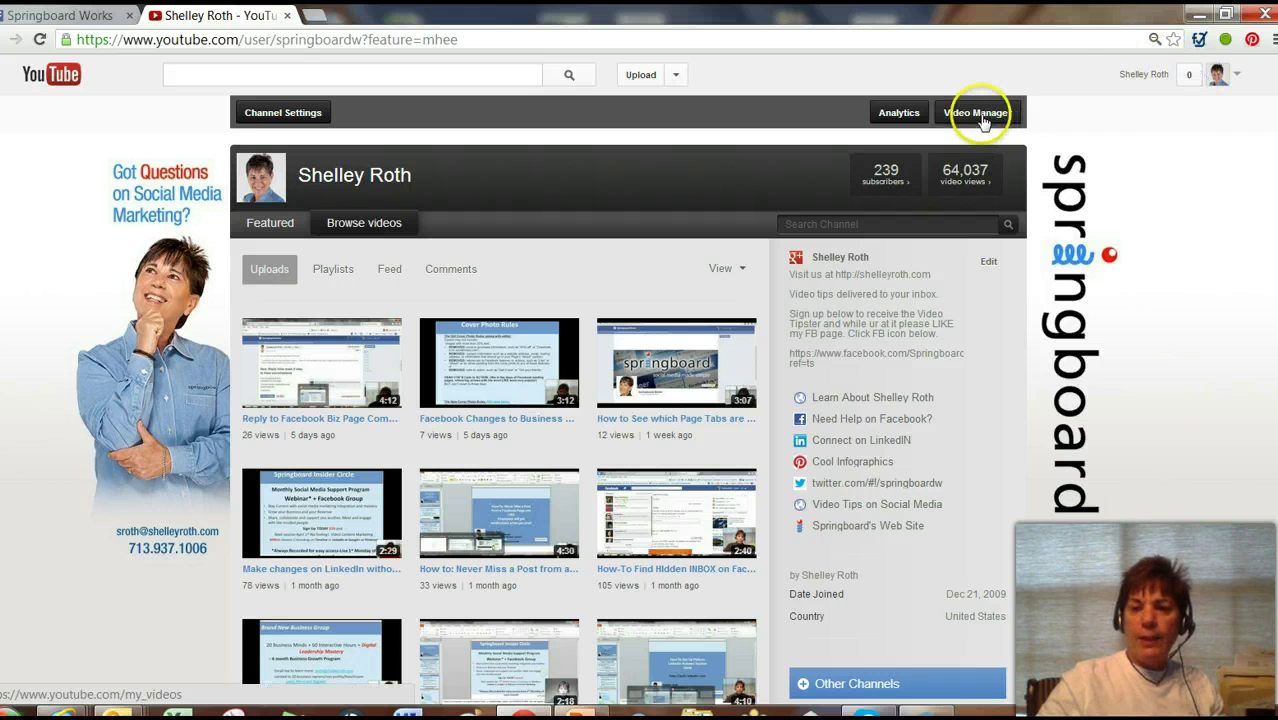
{"action": "left_click", "coordinate": [1238, 76]}
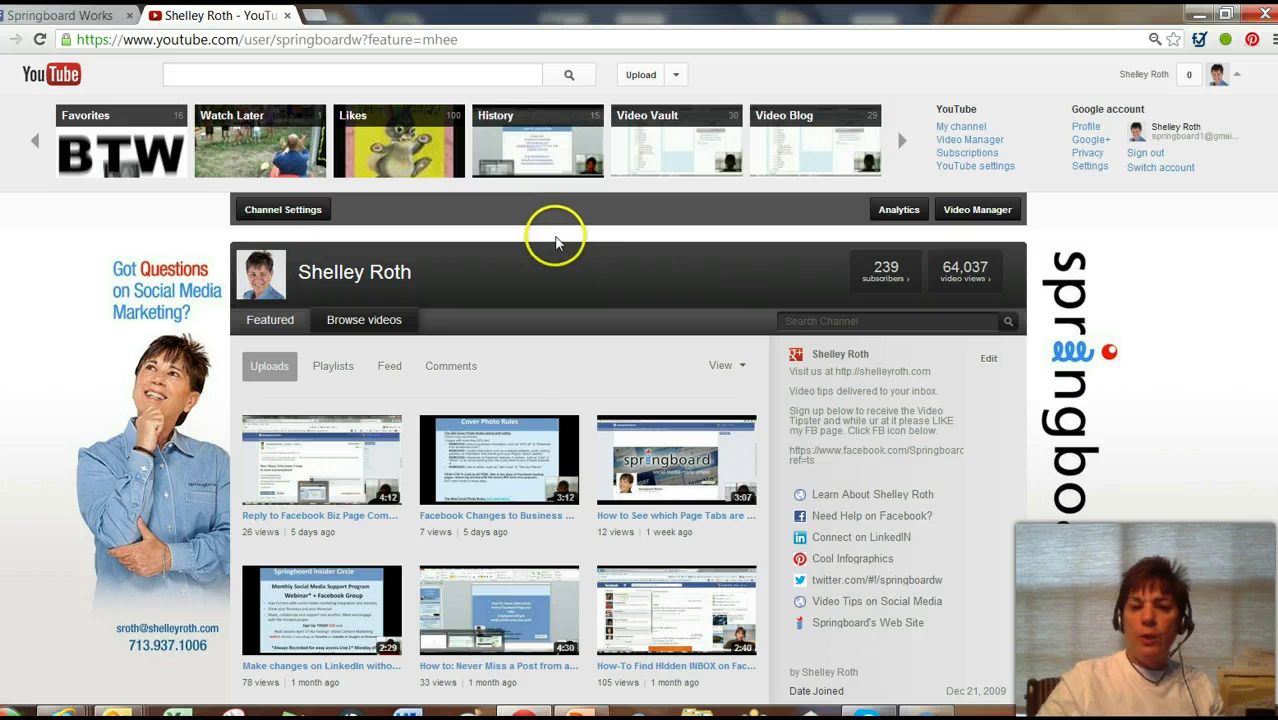
{"action": "left_click", "coordinate": [1237, 79]}
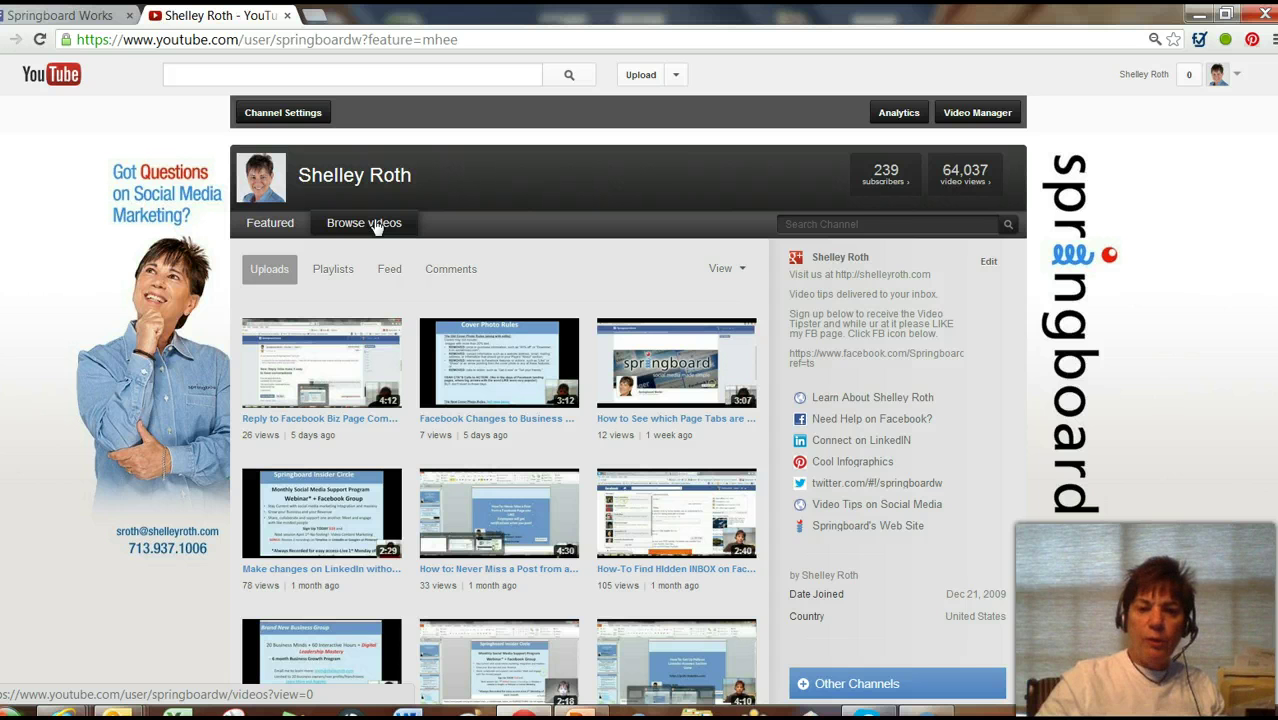
Search the channel's videos for "facebook" and for "spam", and browse the matching videos
{"action": "left_click", "coordinate": [833, 222]}
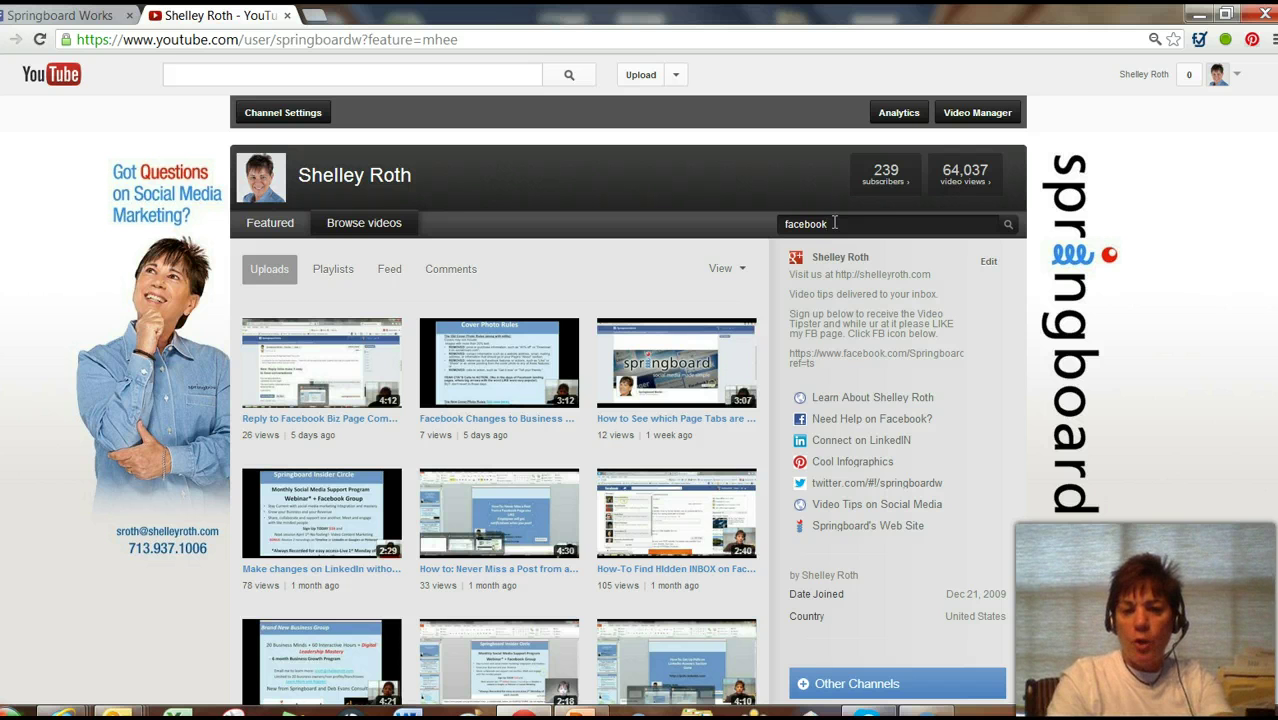
{"action": "key", "text": "Return"}
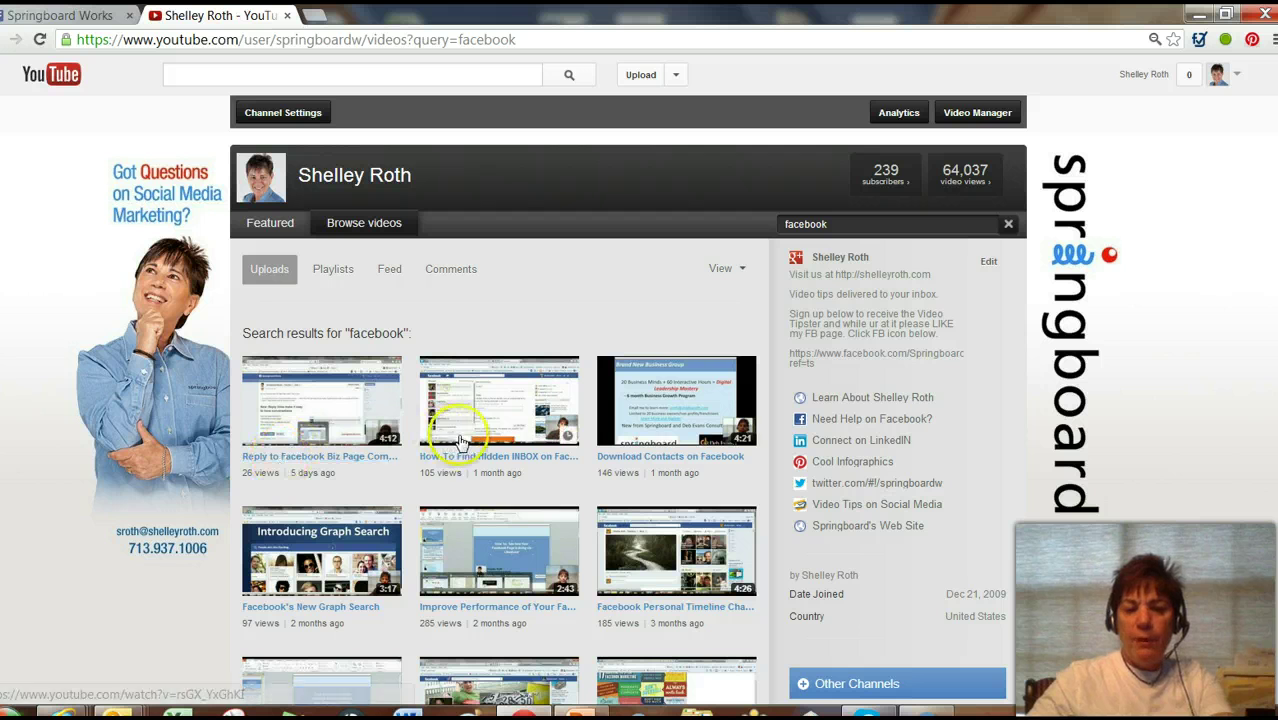
{"action": "left_click_drag", "start_coordinate": [838, 224], "coordinate": [834, 224]}
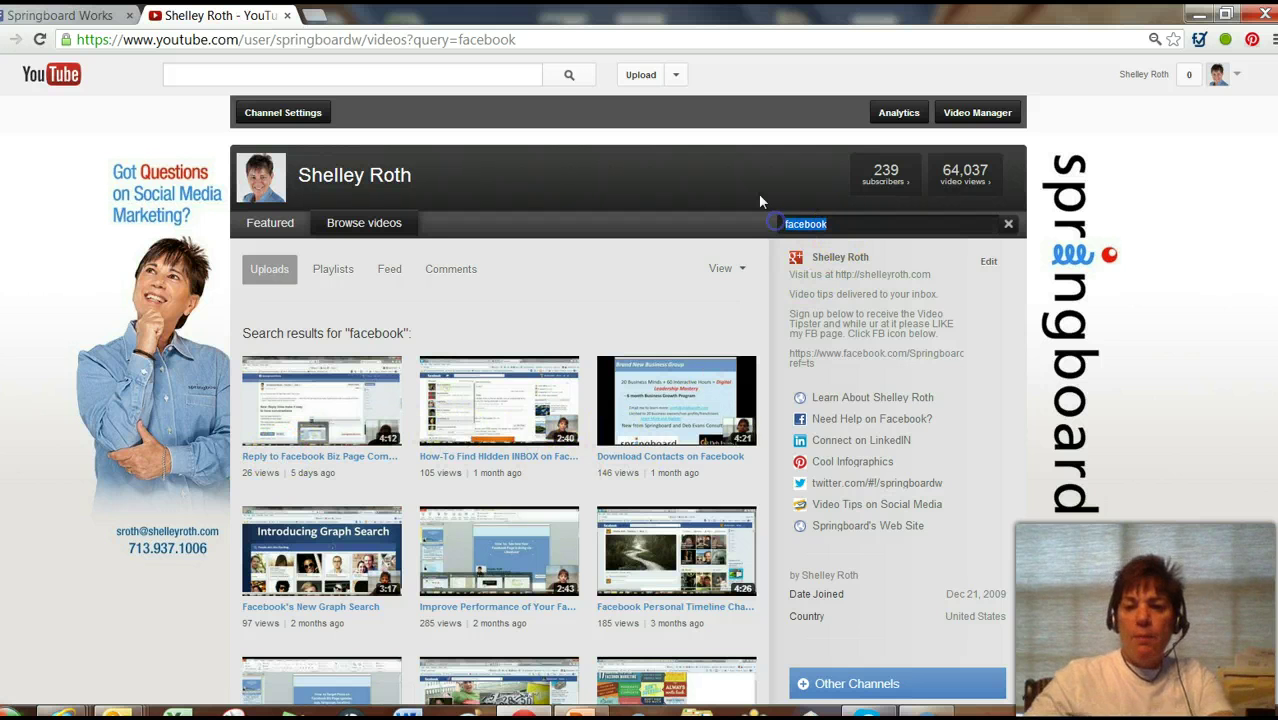
{"action": "type", "text": "spam"}
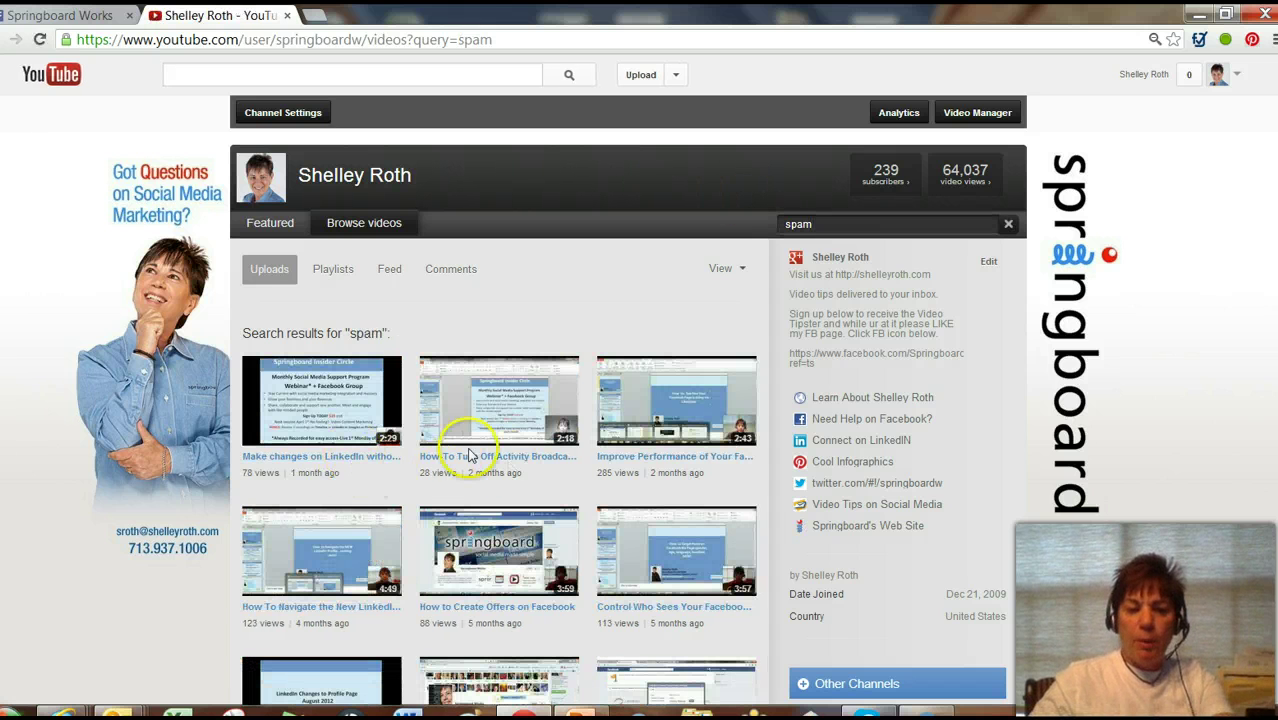
{"action": "scroll", "coordinate": [578, 572], "scroll_direction": "down", "scroll_amount": 2}
{"action": "scroll", "coordinate": [442, 442], "scroll_direction": "down", "scroll_amount": 3}
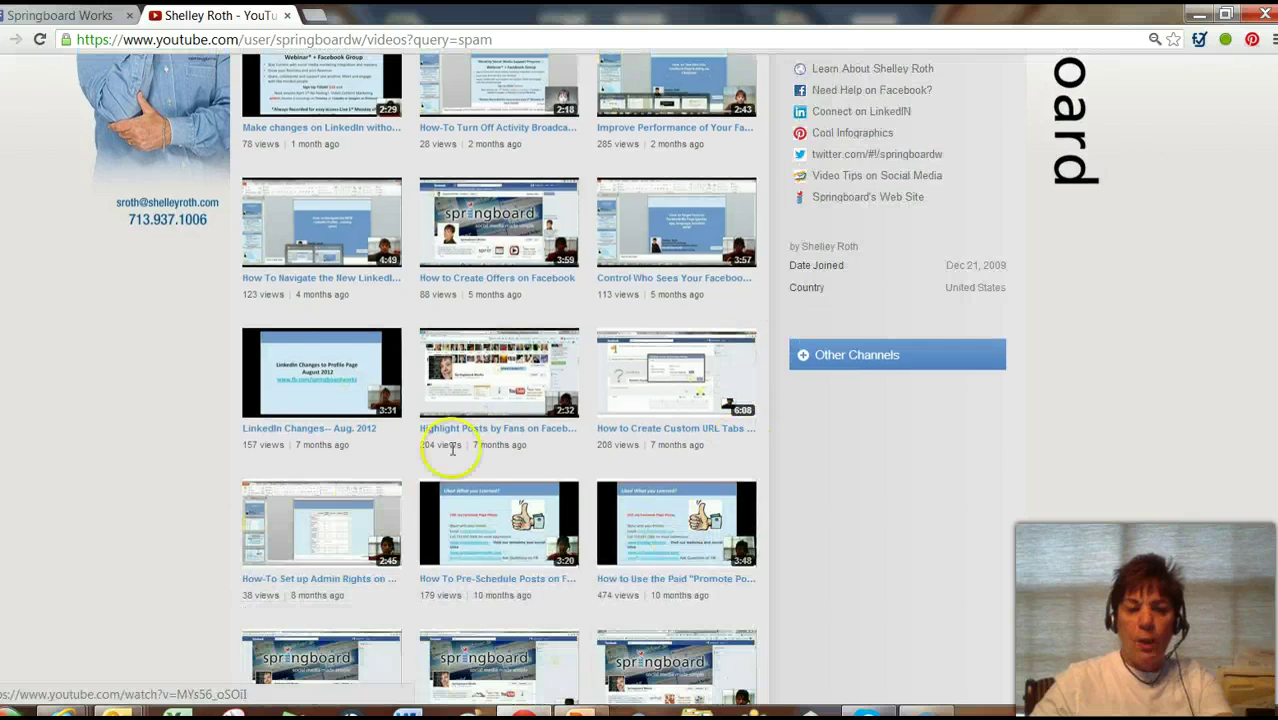
{"action": "scroll", "coordinate": [700, 472], "scroll_direction": "up", "scroll_amount": 5}
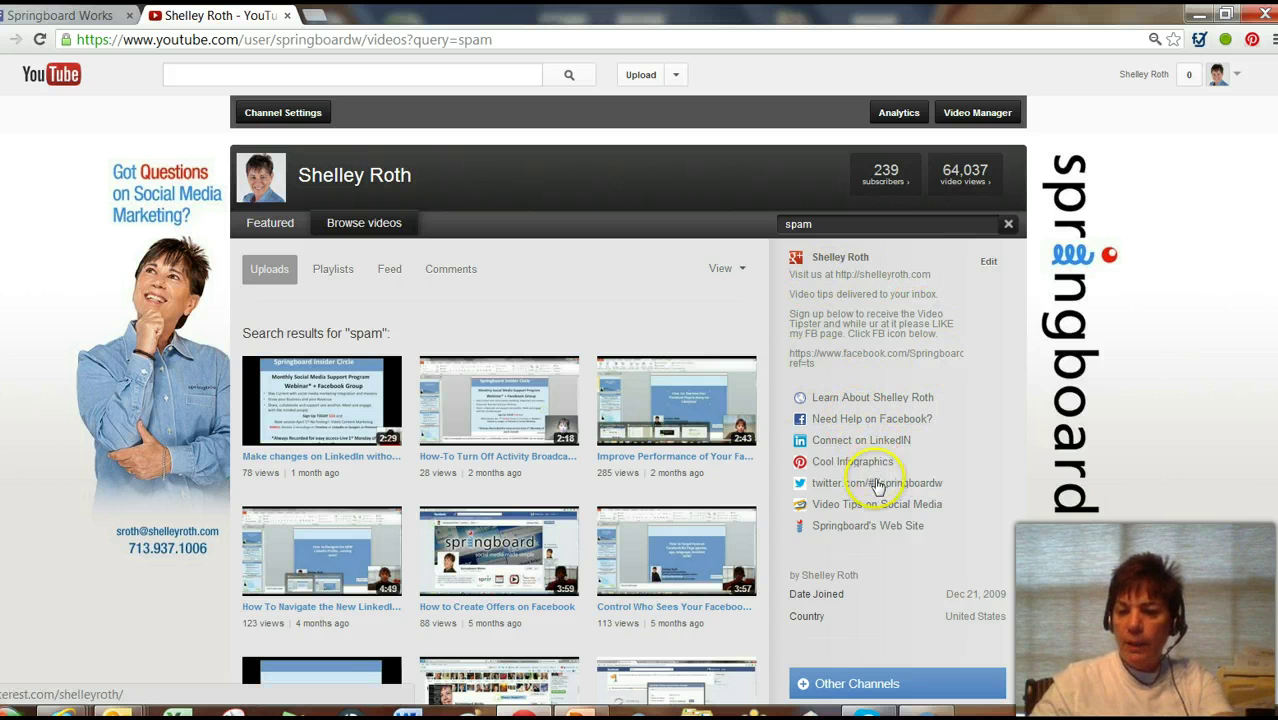
Open the channel's About section for editing, review its description, links and country fields, and cancel without changes
{"action": "left_click", "coordinate": [989, 263]}
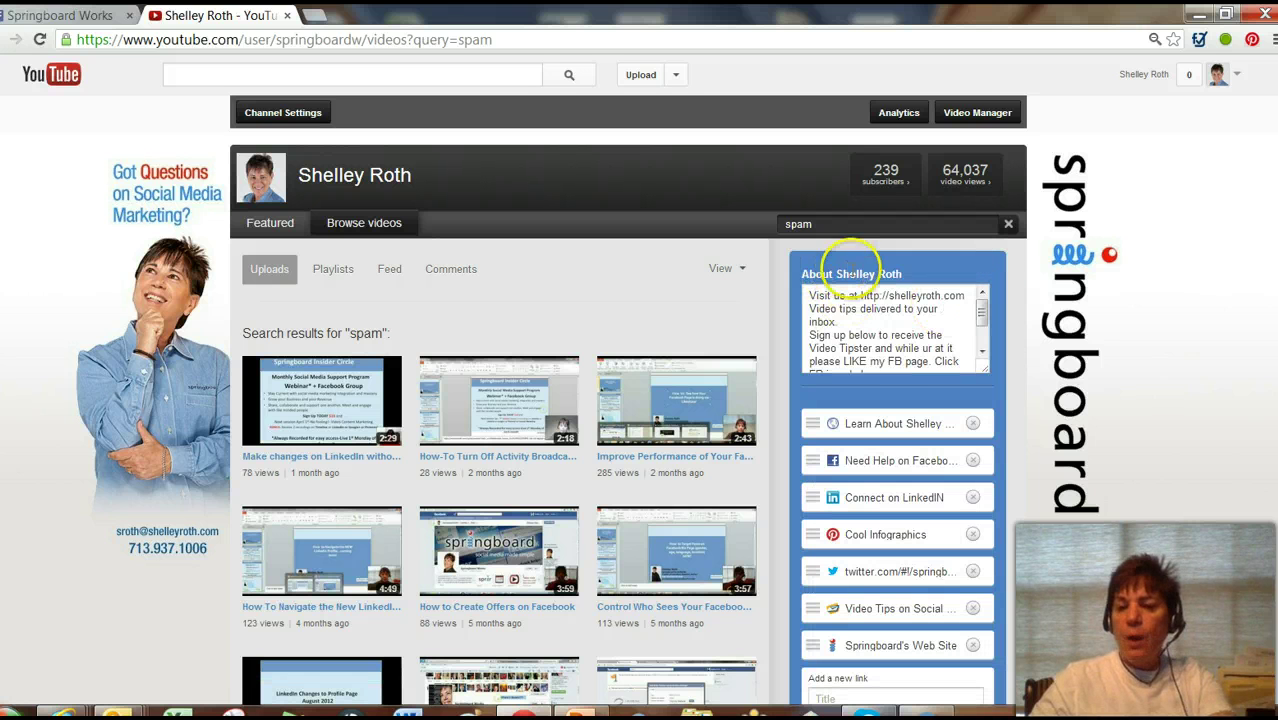
{"action": "scroll", "coordinate": [844, 451], "scroll_direction": "down", "scroll_amount": 2}
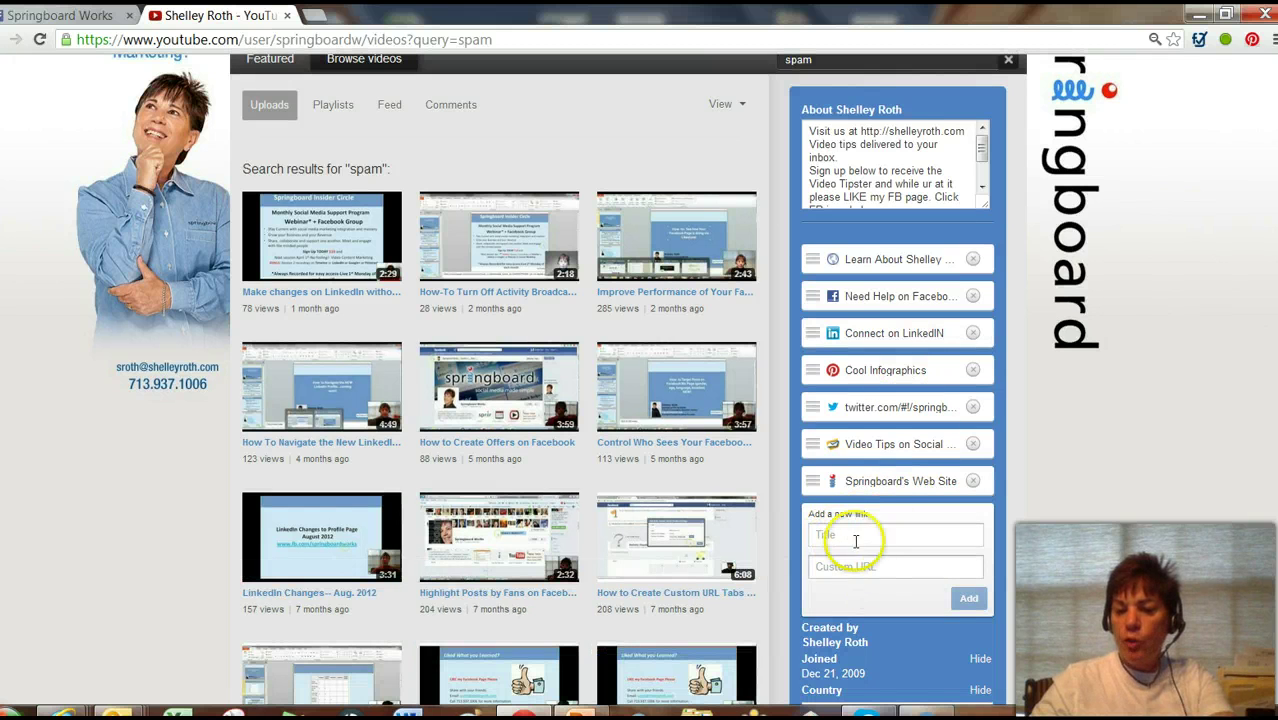
{"action": "scroll", "coordinate": [840, 425], "scroll_direction": "down", "scroll_amount": 1}
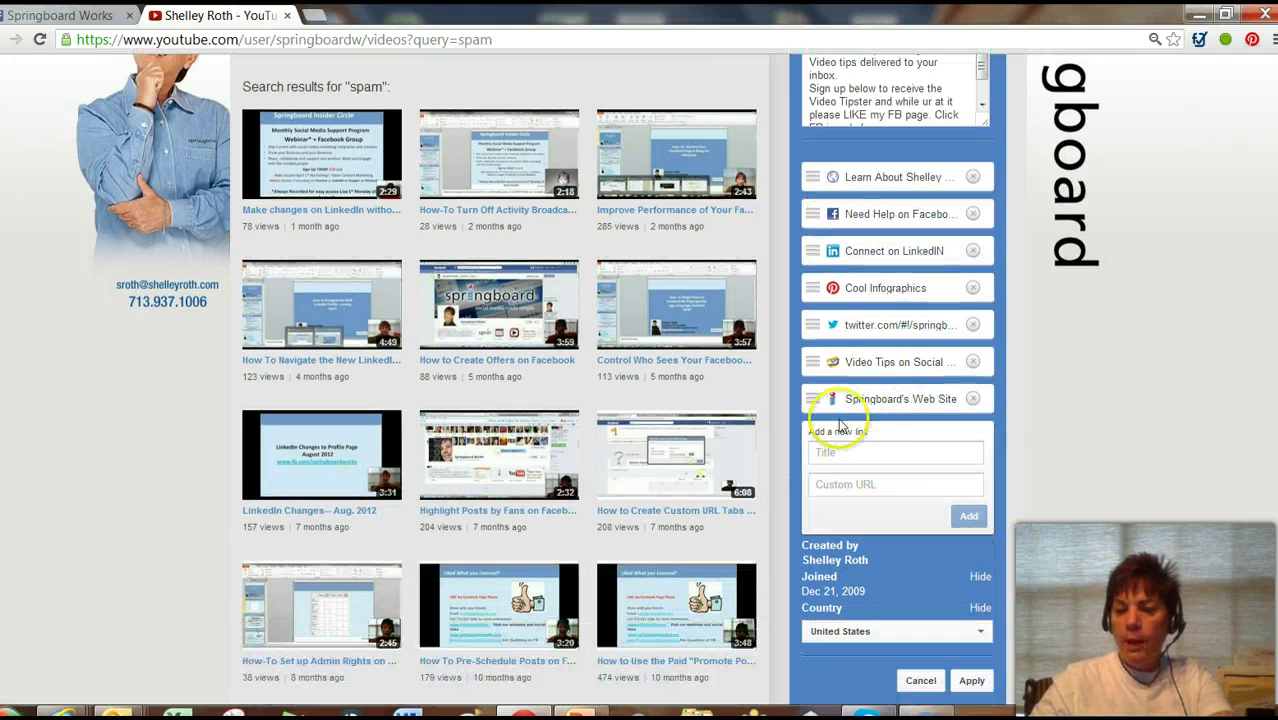
{"action": "scroll", "coordinate": [1068, 535], "scroll_direction": "down", "scroll_amount": 1}
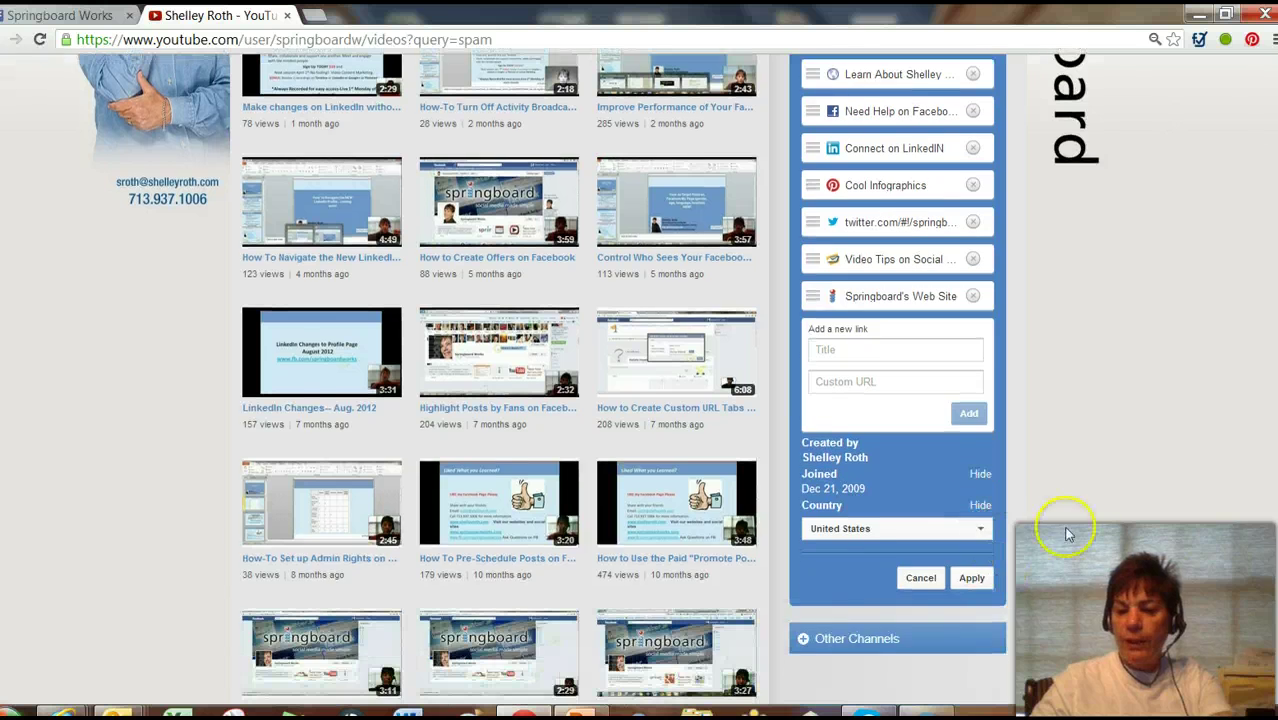
{"action": "left_click", "coordinate": [922, 580]}
{"action": "scroll", "coordinate": [1080, 310], "scroll_direction": "up", "scroll_amount": 2}
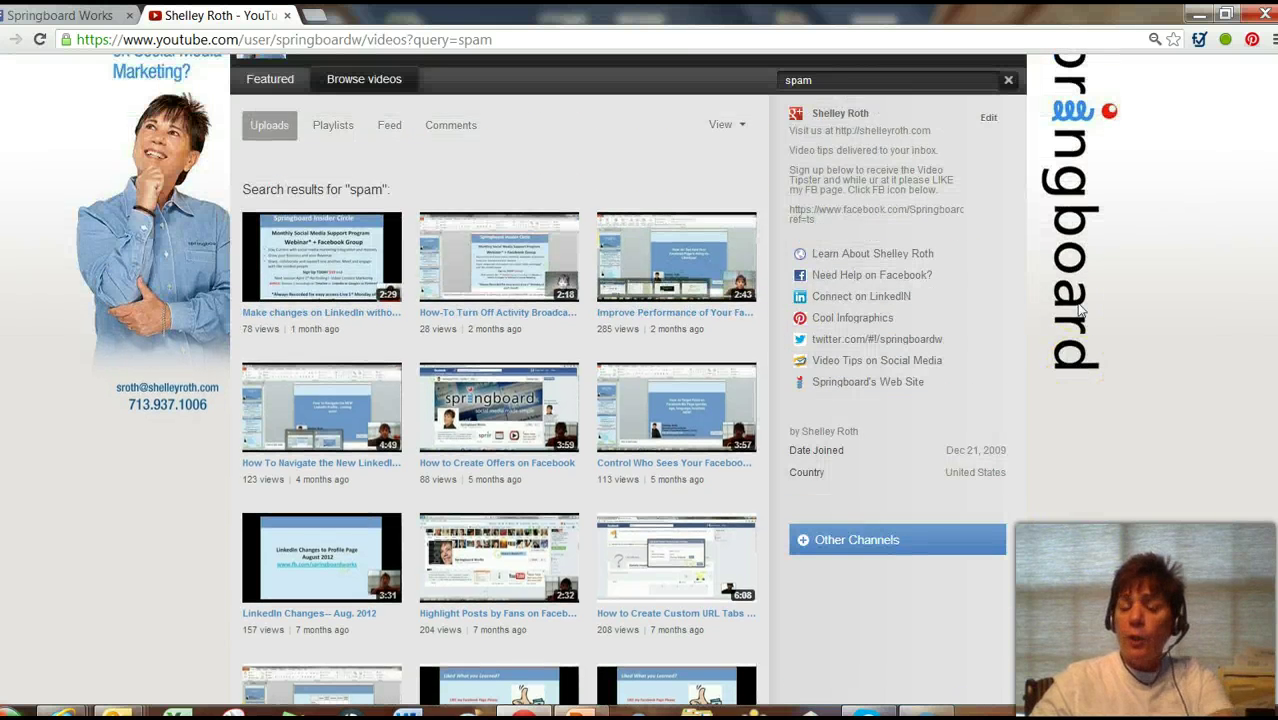
{"action": "scroll", "coordinate": [1080, 312], "scroll_direction": "up", "scroll_amount": 2}
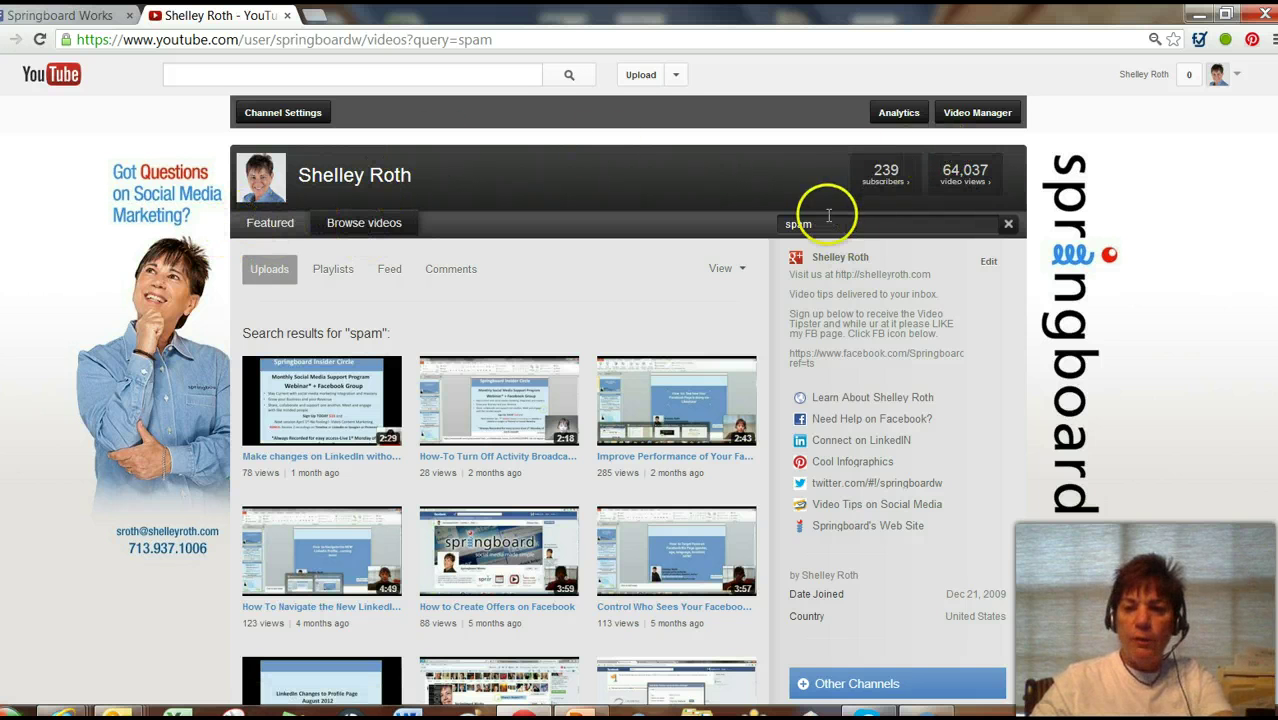
Clear the channel search term and look through the channel's Playlists, Feed and Comments sections
{"action": "left_click", "coordinate": [770, 218]}
{"action": "key", "text": "BackSpace"}
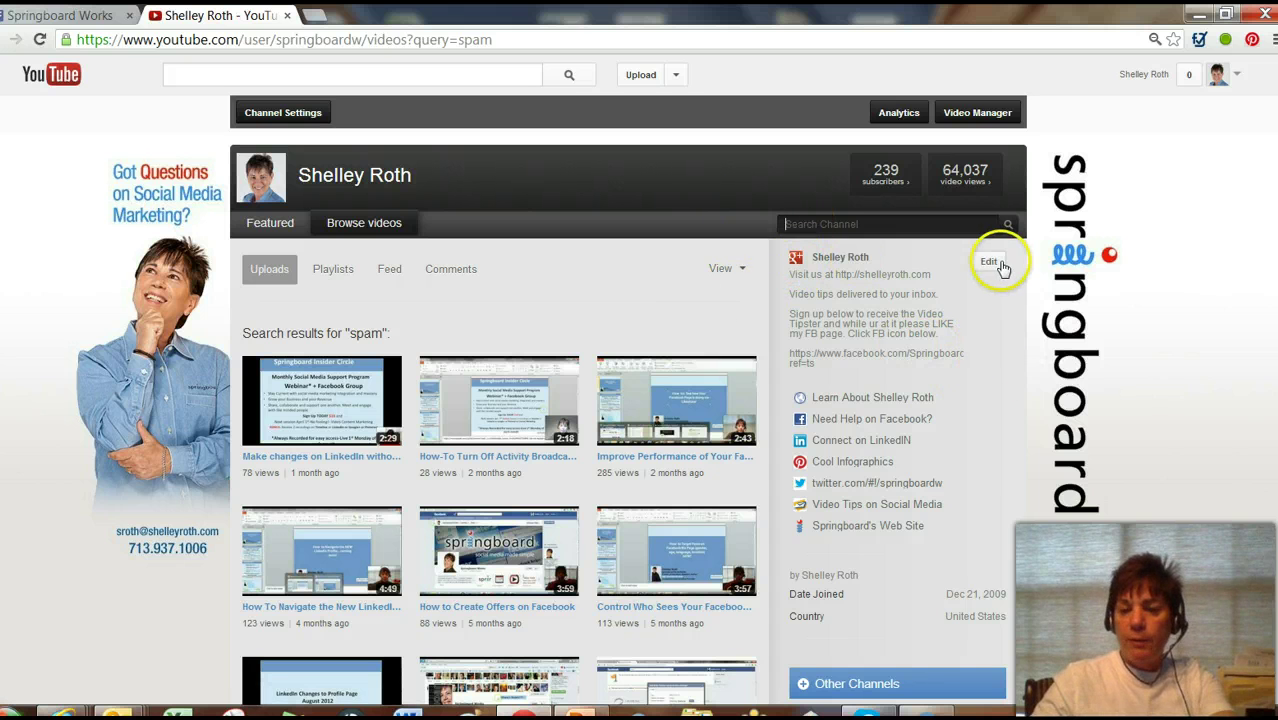
{"action": "left_click", "coordinate": [997, 409]}
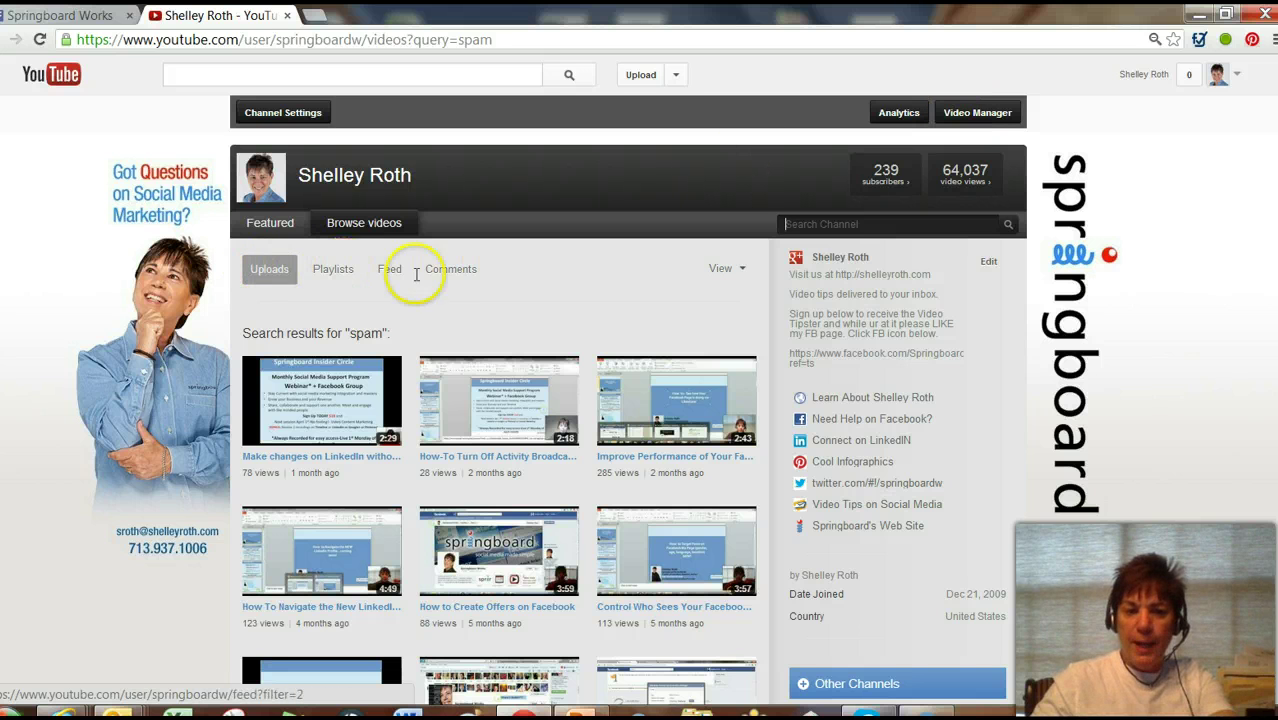
{"action": "left_click", "coordinate": [343, 278]}
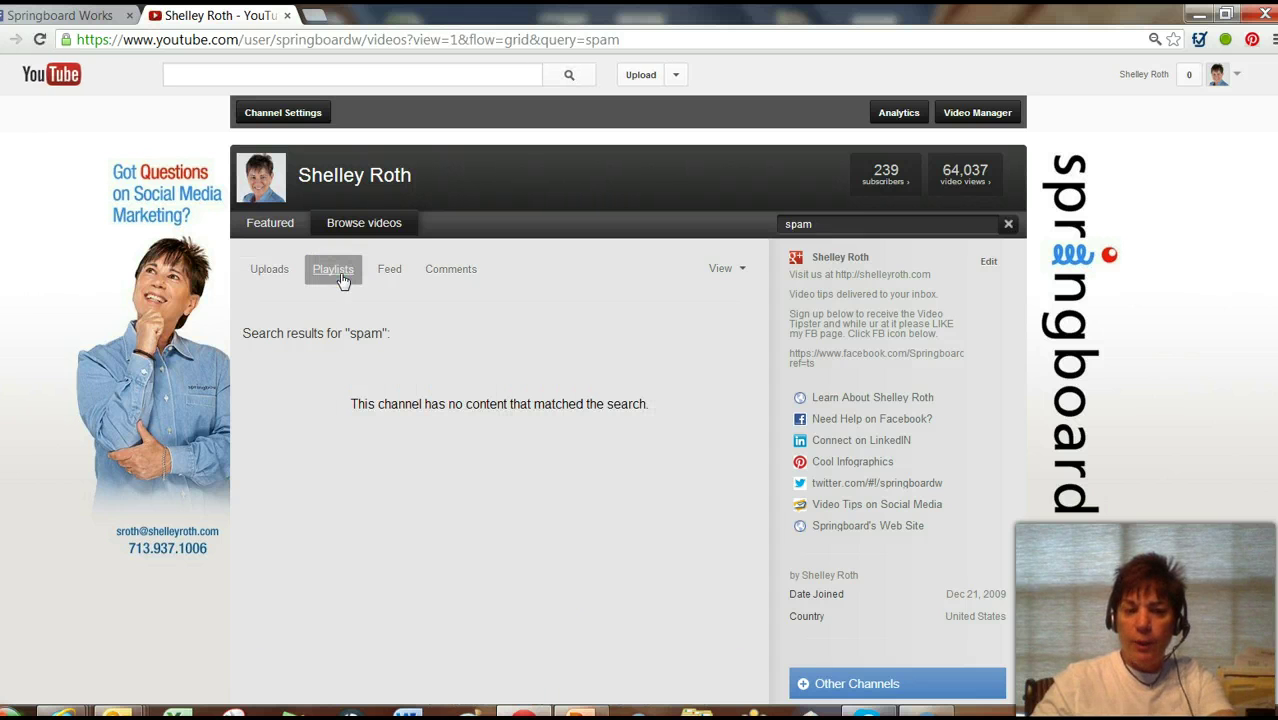
{"action": "left_click", "coordinate": [392, 272]}
{"action": "left_click", "coordinate": [455, 272]}
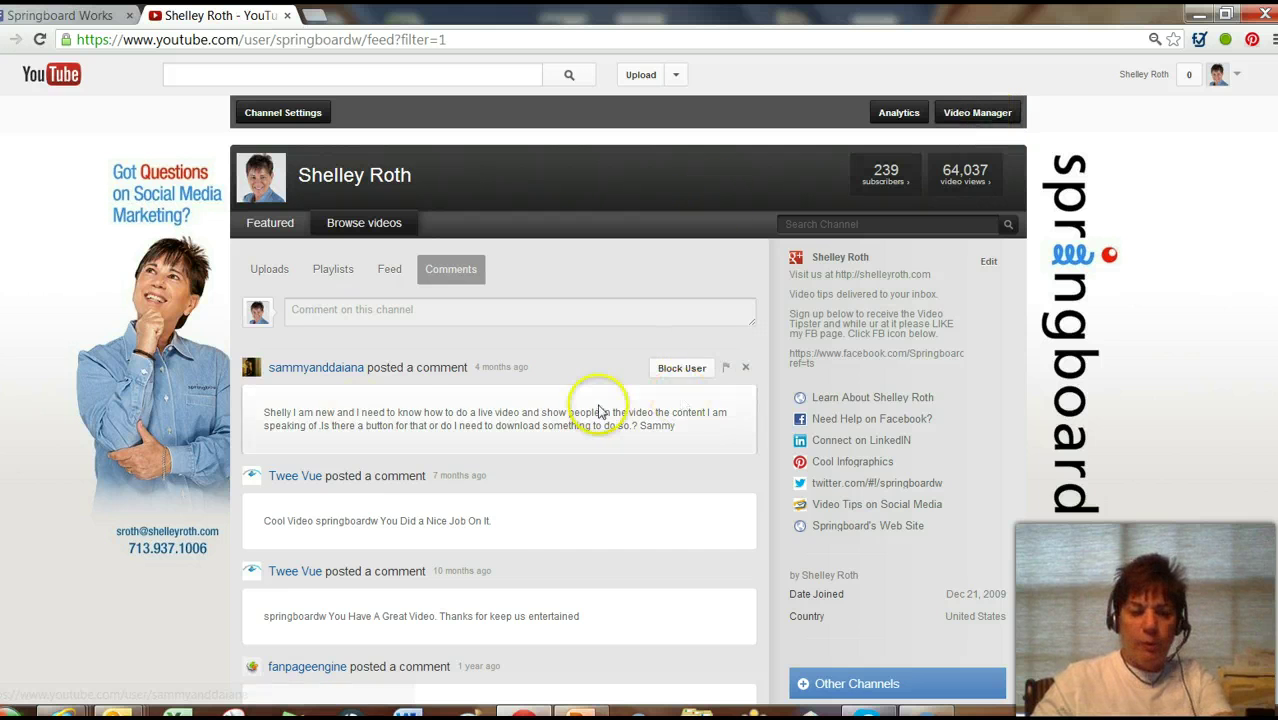
{"action": "scroll", "coordinate": [599, 391], "scroll_direction": "down", "scroll_amount": 2}
{"action": "scroll", "coordinate": [940, 90], "scroll_direction": "up", "scroll_amount": 2}
Go to the Video Manager's uploads and open the video "Reply to Facebook Biz Page Comments" for editing
{"action": "left_click", "coordinate": [975, 113]}
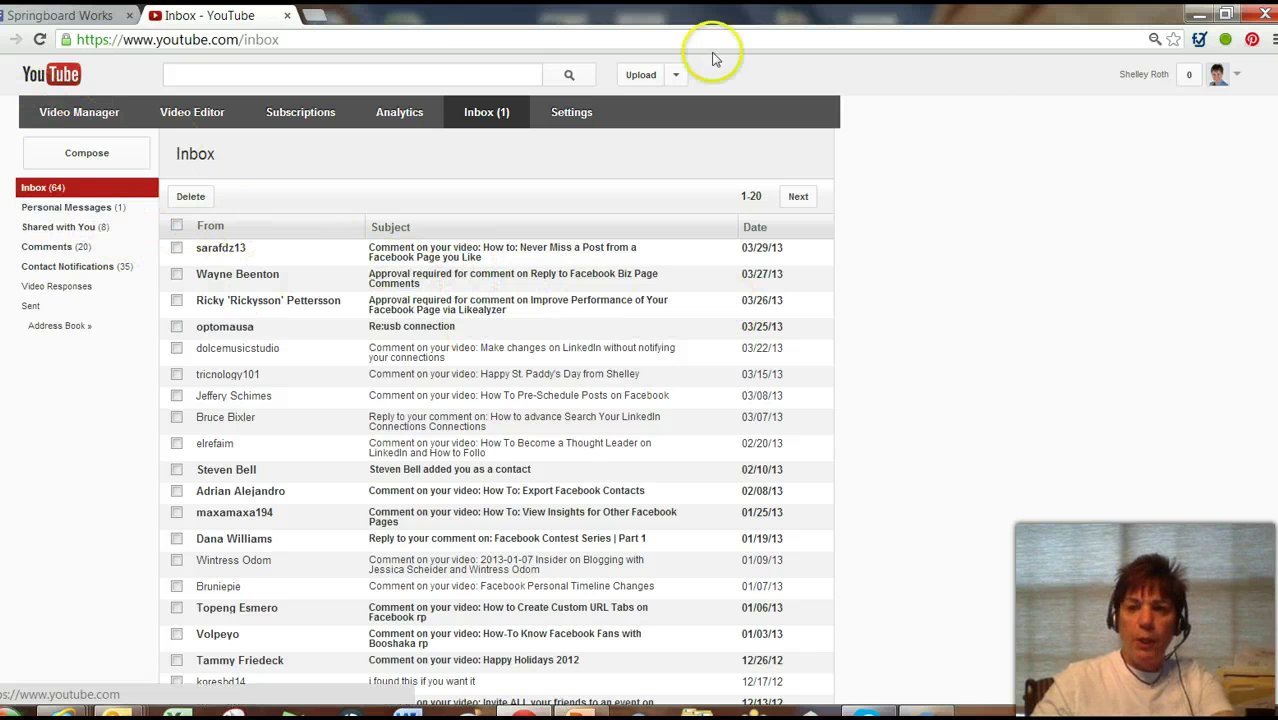
{"action": "left_click", "coordinate": [1238, 82]}
{"action": "left_click", "coordinate": [972, 139]}
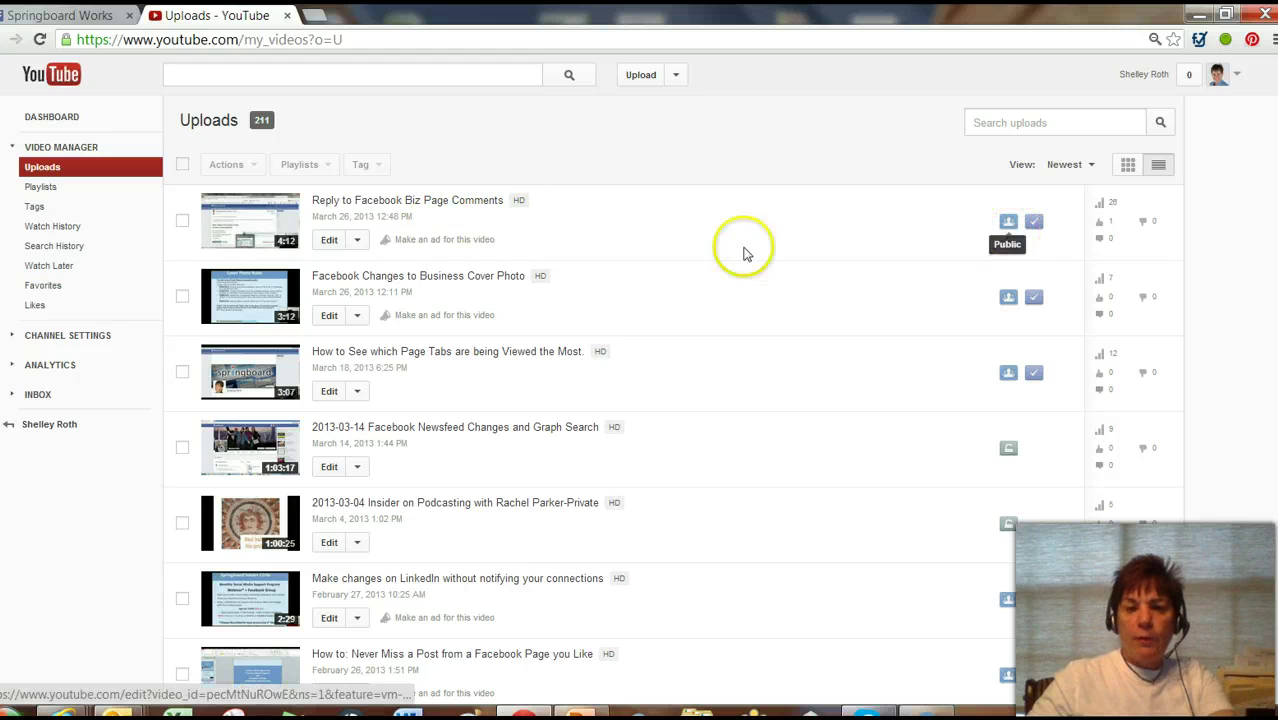
{"action": "left_click", "coordinate": [335, 243]}
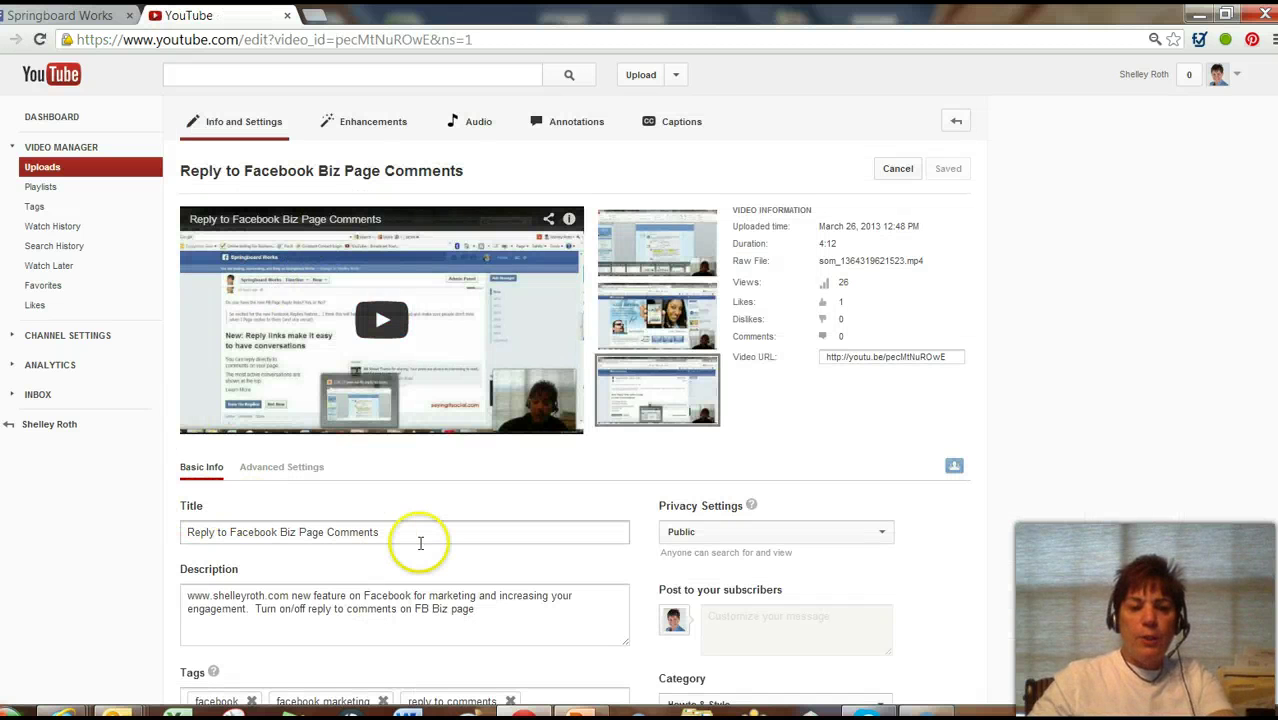
Review the video's title, description and tags, highlighting the web address at the start of the description
{"action": "scroll", "coordinate": [490, 468], "scroll_direction": "down", "scroll_amount": 1}
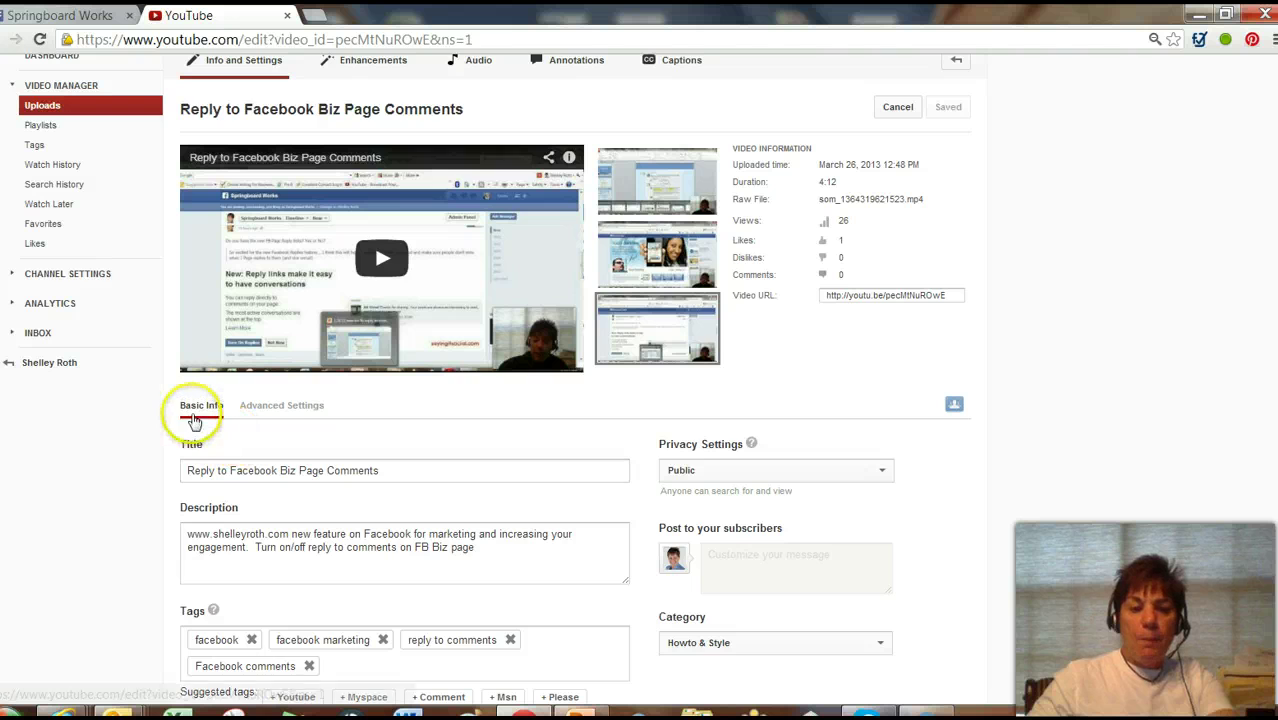
{"action": "scroll", "coordinate": [213, 418], "scroll_direction": "down", "scroll_amount": 2}
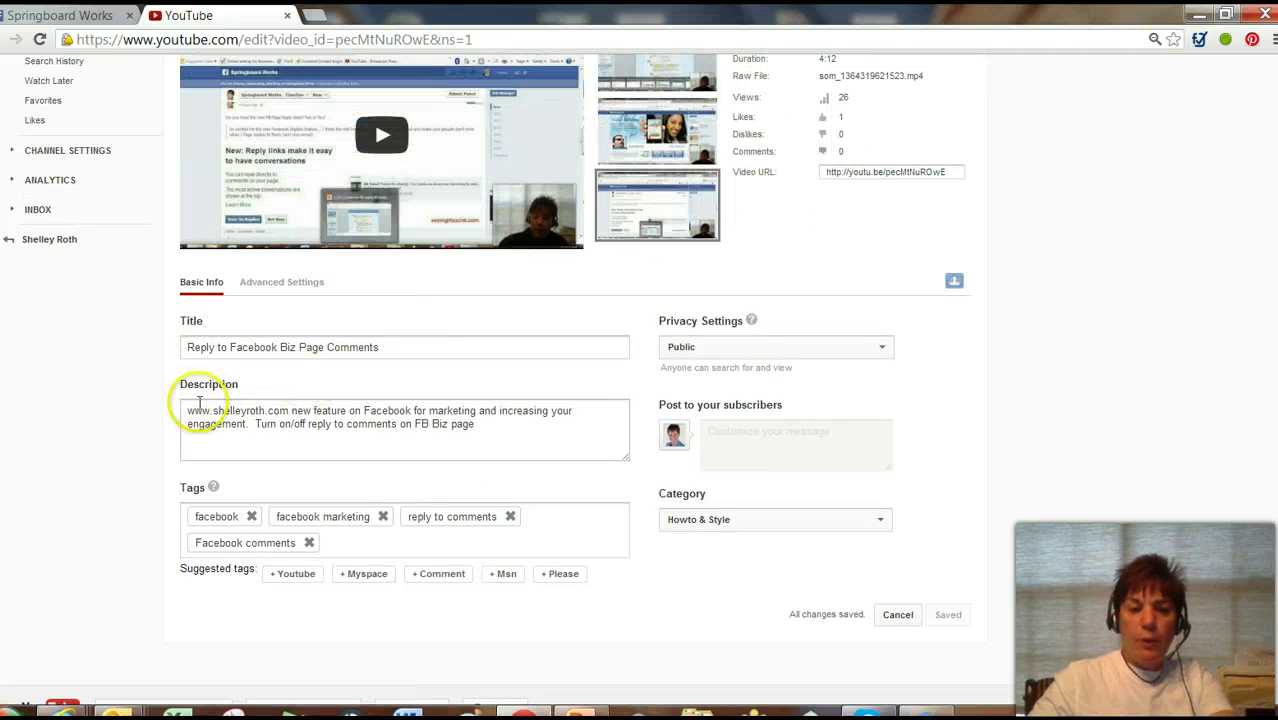
{"action": "left_click_drag", "start_coordinate": [189, 411], "coordinate": [212, 410]}
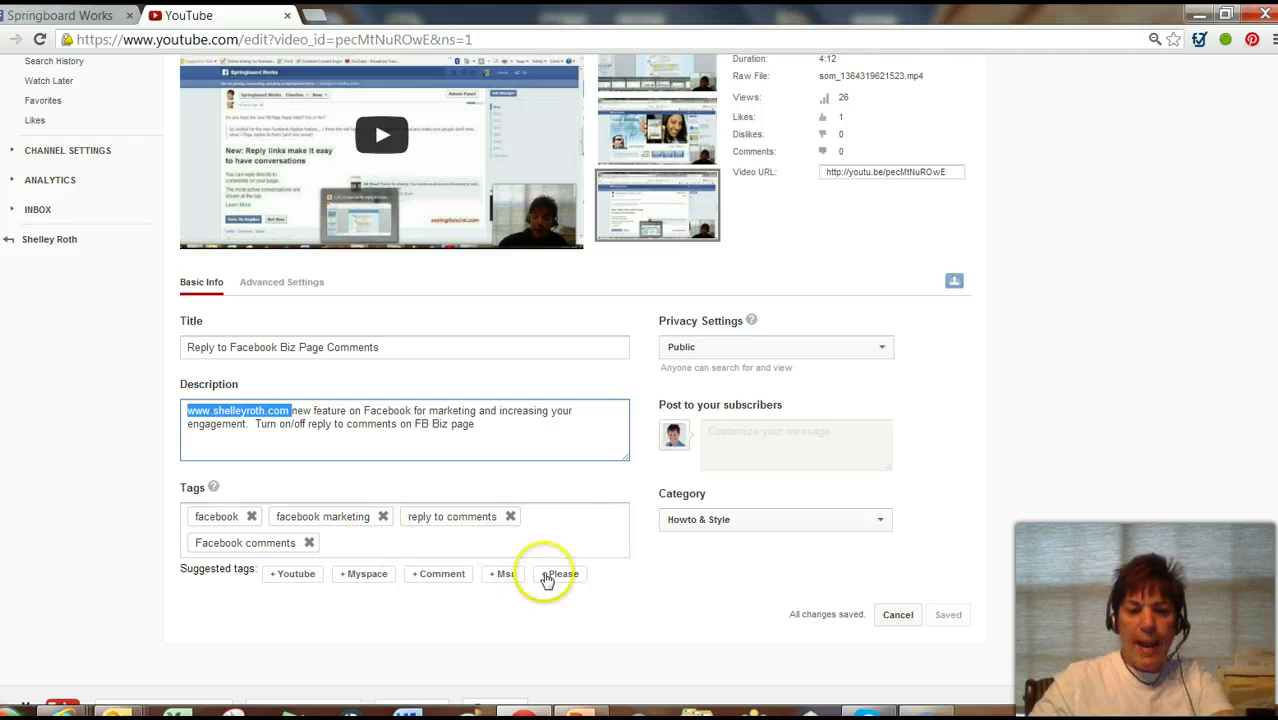
{"action": "scroll", "coordinate": [553, 576], "scroll_direction": "up", "scroll_amount": 2}
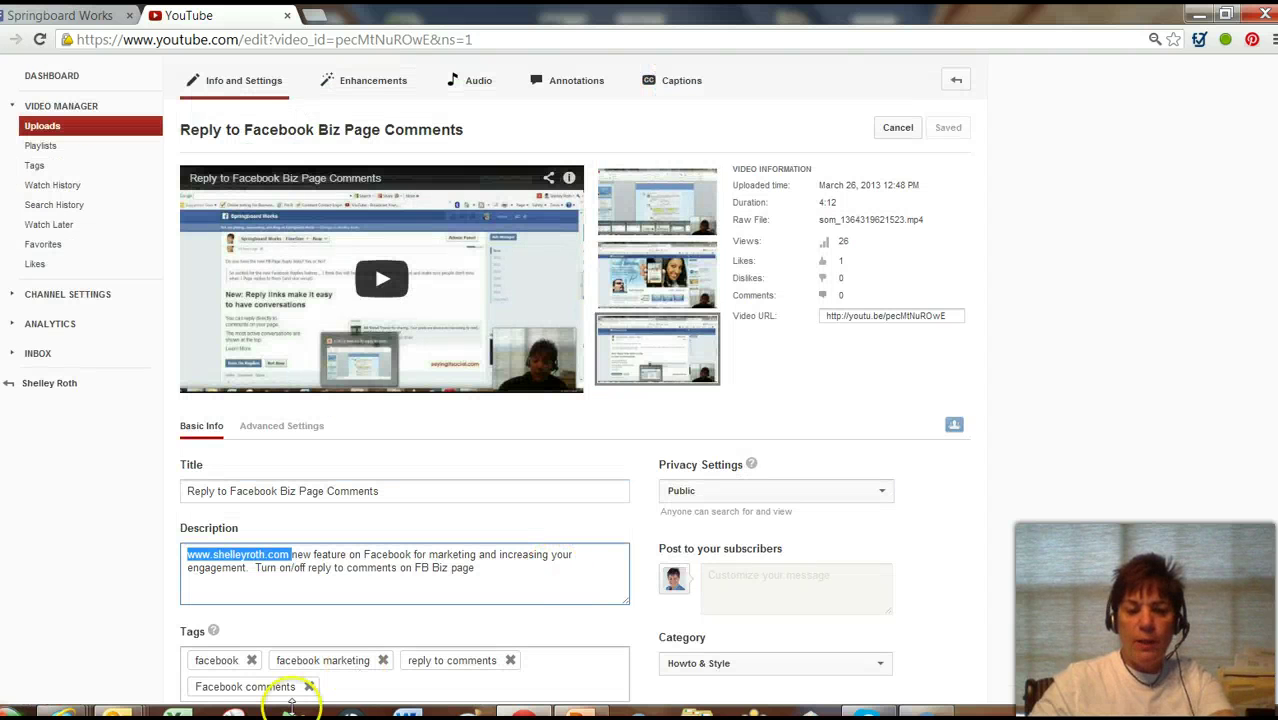
{"action": "scroll", "coordinate": [280, 656], "scroll_direction": "down", "scroll_amount": 2}
{"action": "scroll", "coordinate": [380, 483], "scroll_direction": "up", "scroll_amount": 2}
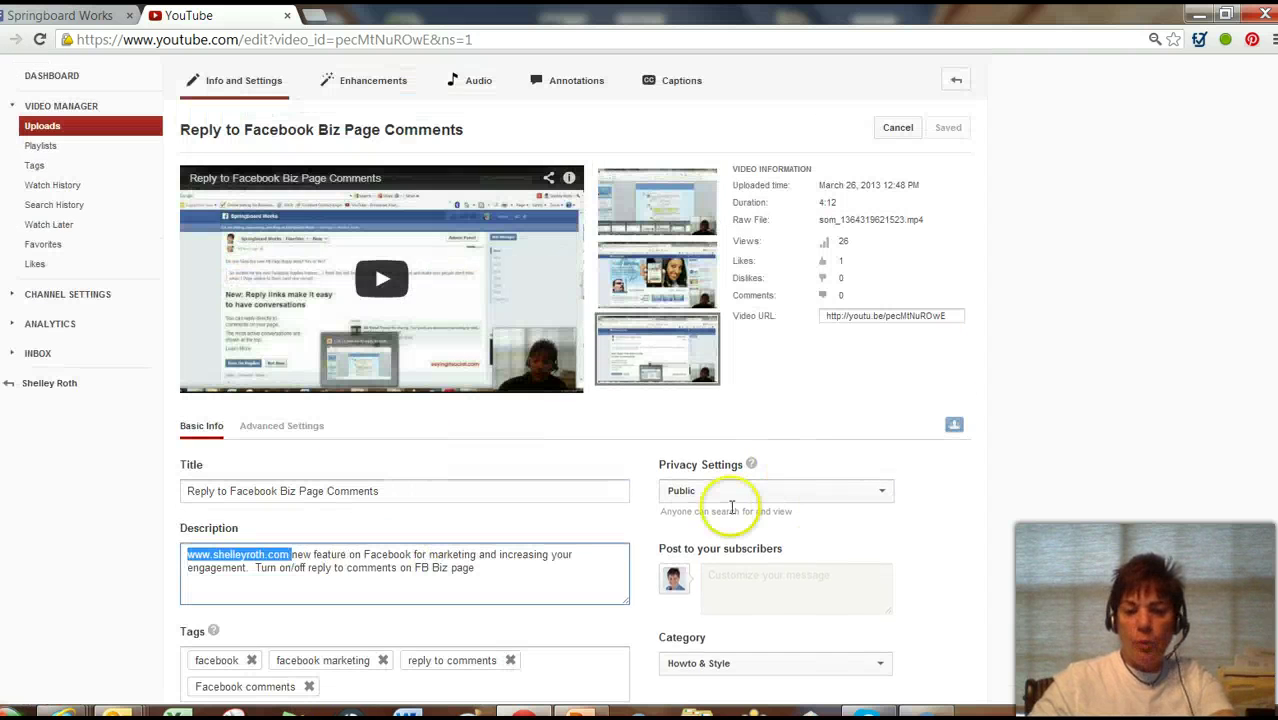
Check the video's available privacy options, keep it Public, and look over the subscriber message and category fields
{"action": "left_click", "coordinate": [880, 494]}
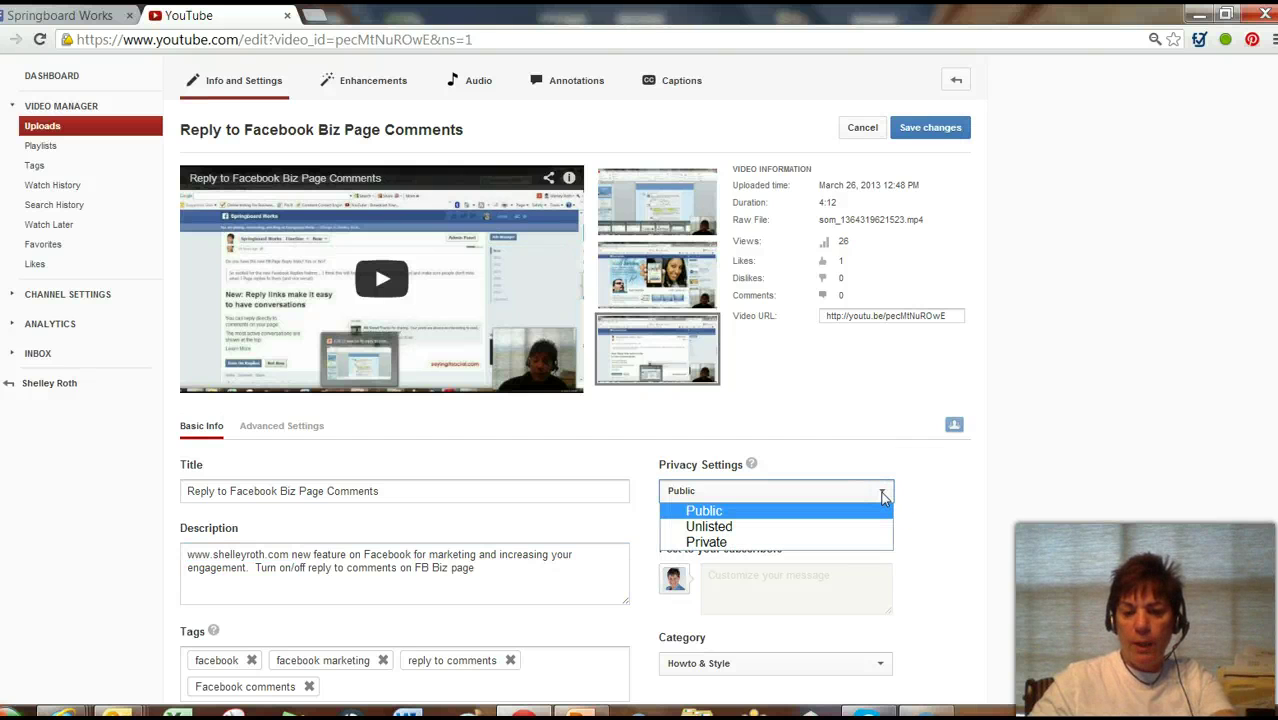
{"action": "left_click", "coordinate": [882, 495]}
{"action": "scroll", "coordinate": [883, 497], "scroll_direction": "down", "scroll_amount": 3}
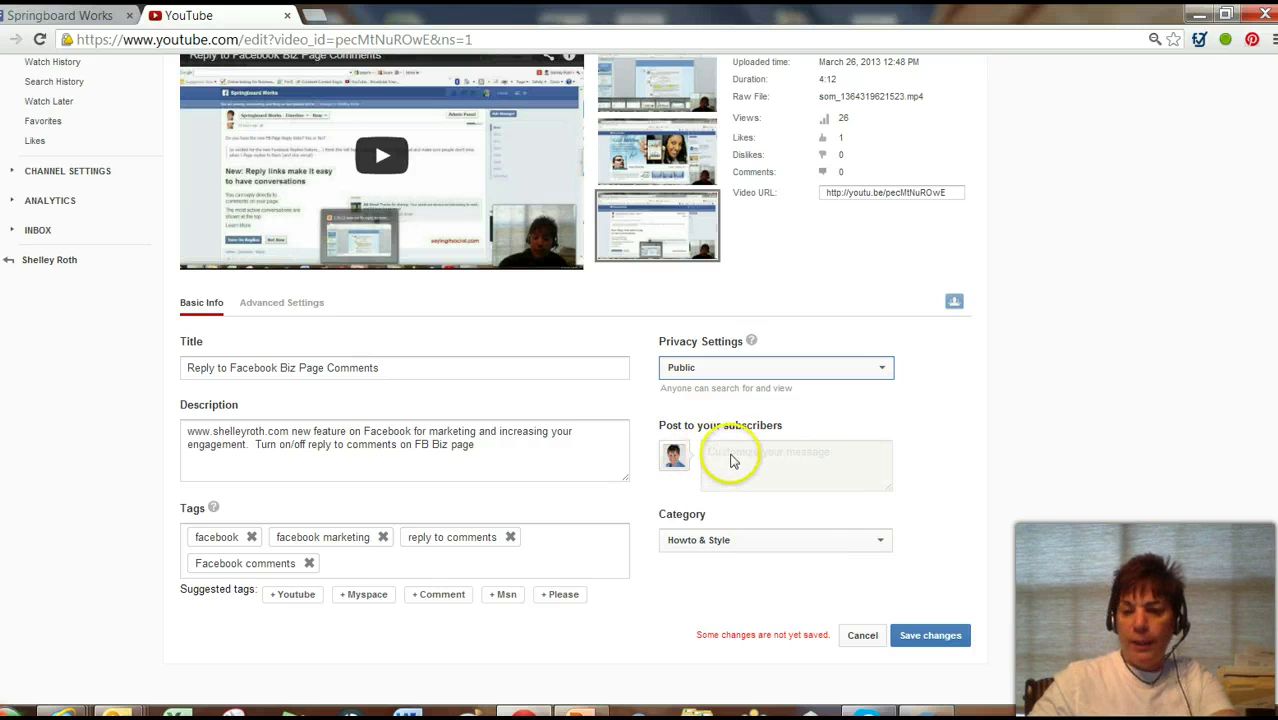
{"action": "scroll", "coordinate": [970, 476], "scroll_direction": "up", "scroll_amount": 3}
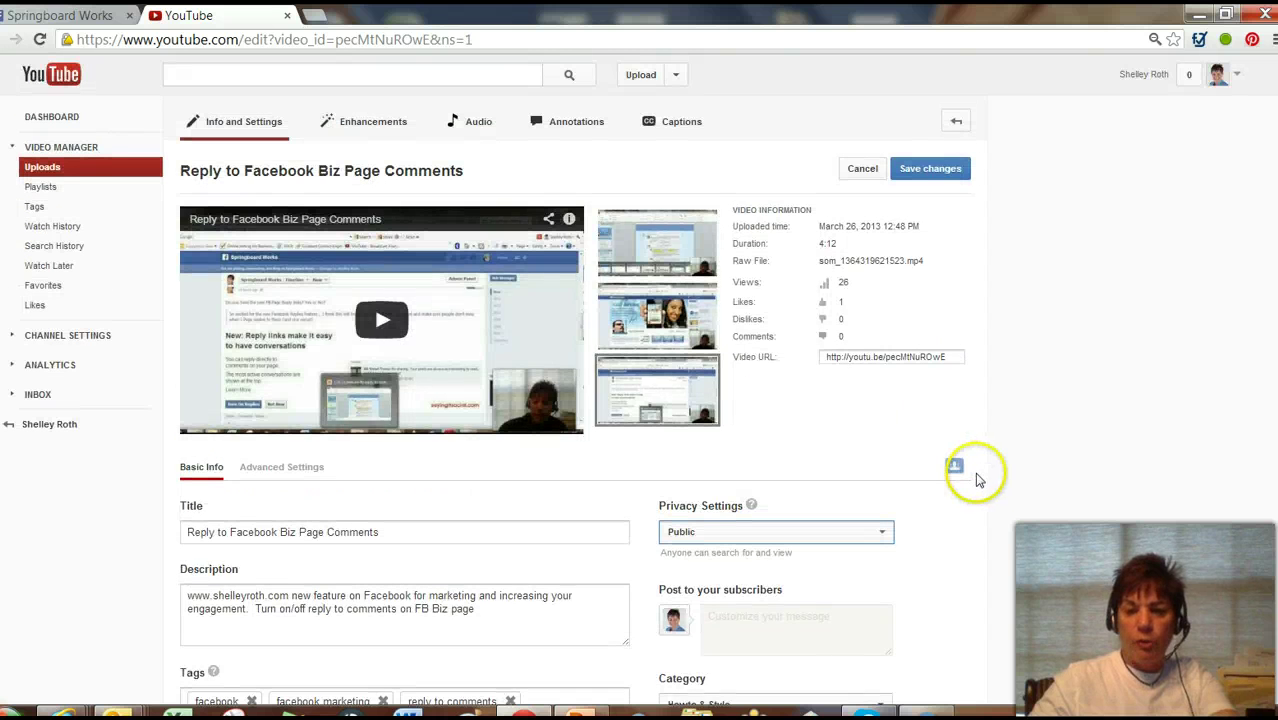
Set the first of the three suggested images as the video's thumbnail and save the changes
{"action": "mouse_move", "coordinate": [680, 255]}
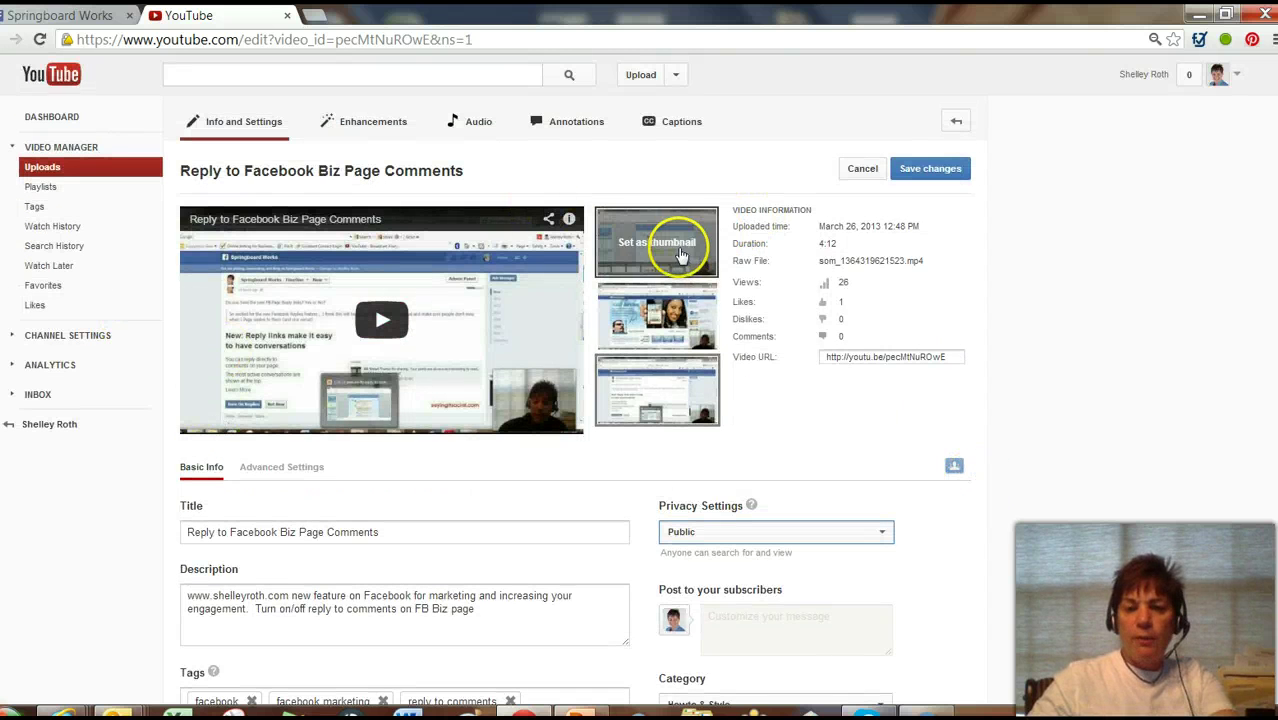
{"action": "mouse_move", "coordinate": [682, 316]}
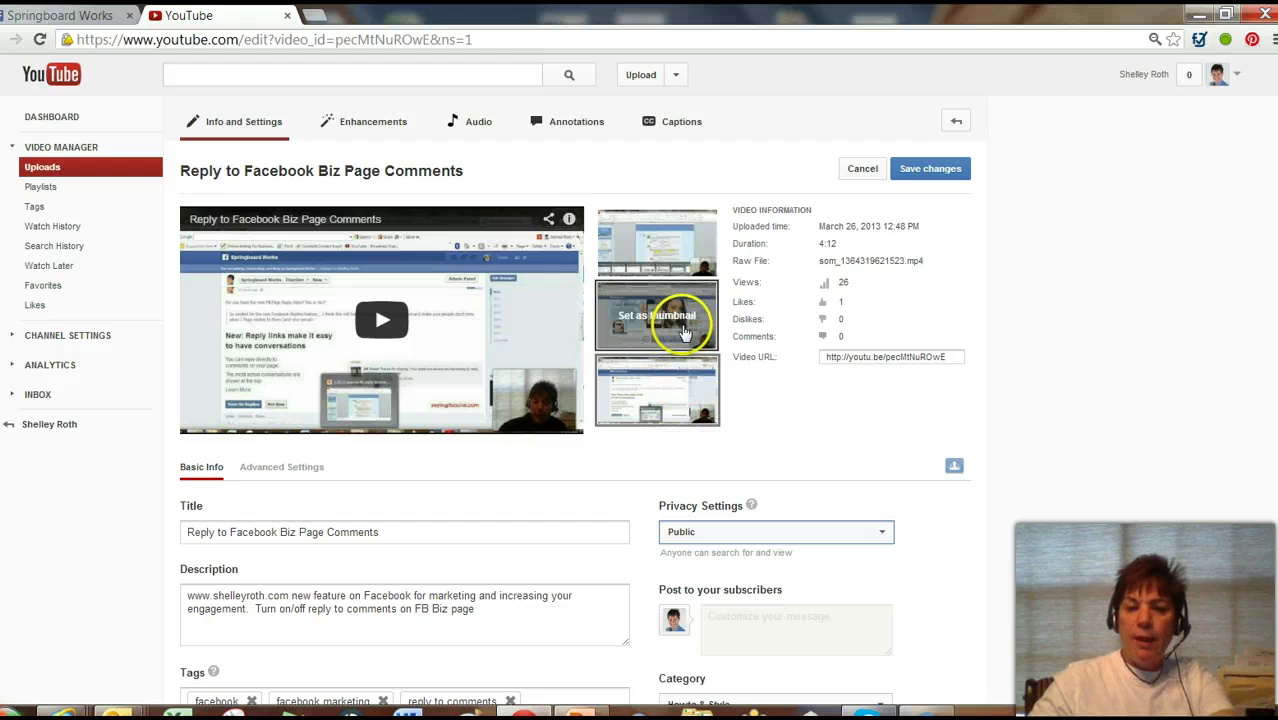
{"action": "left_click", "coordinate": [668, 250]}
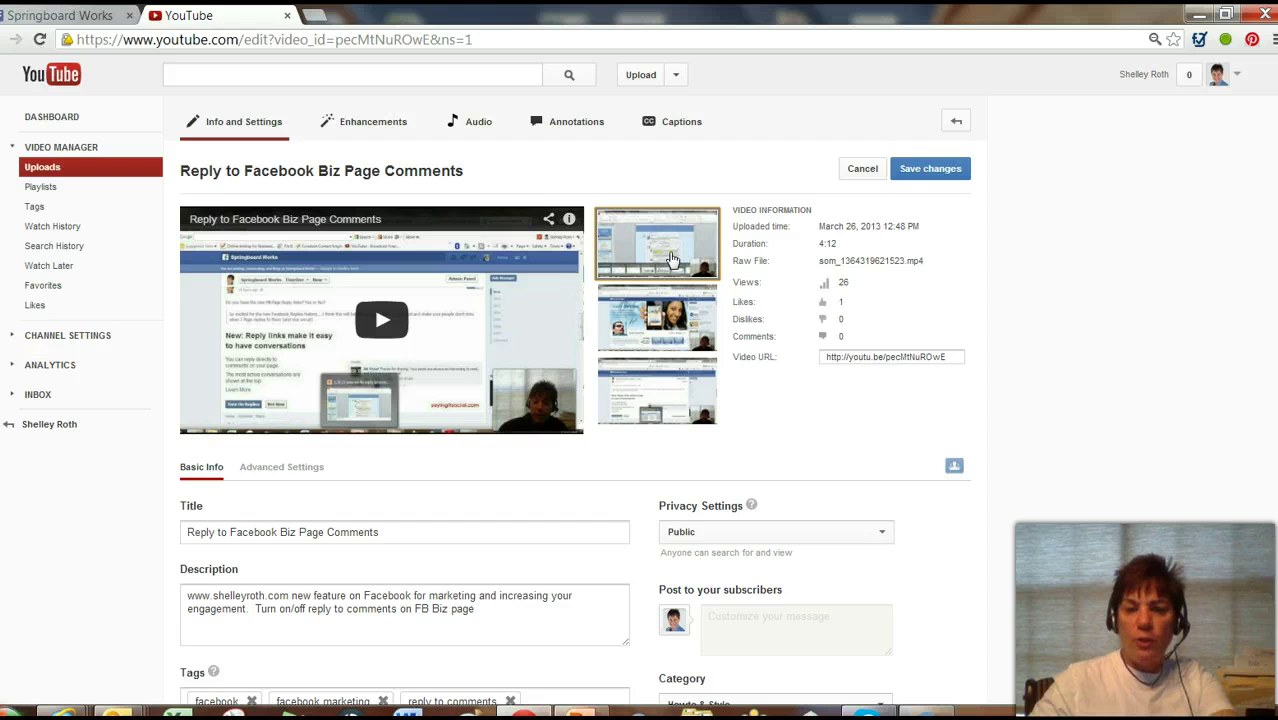
{"action": "left_click", "coordinate": [940, 169]}
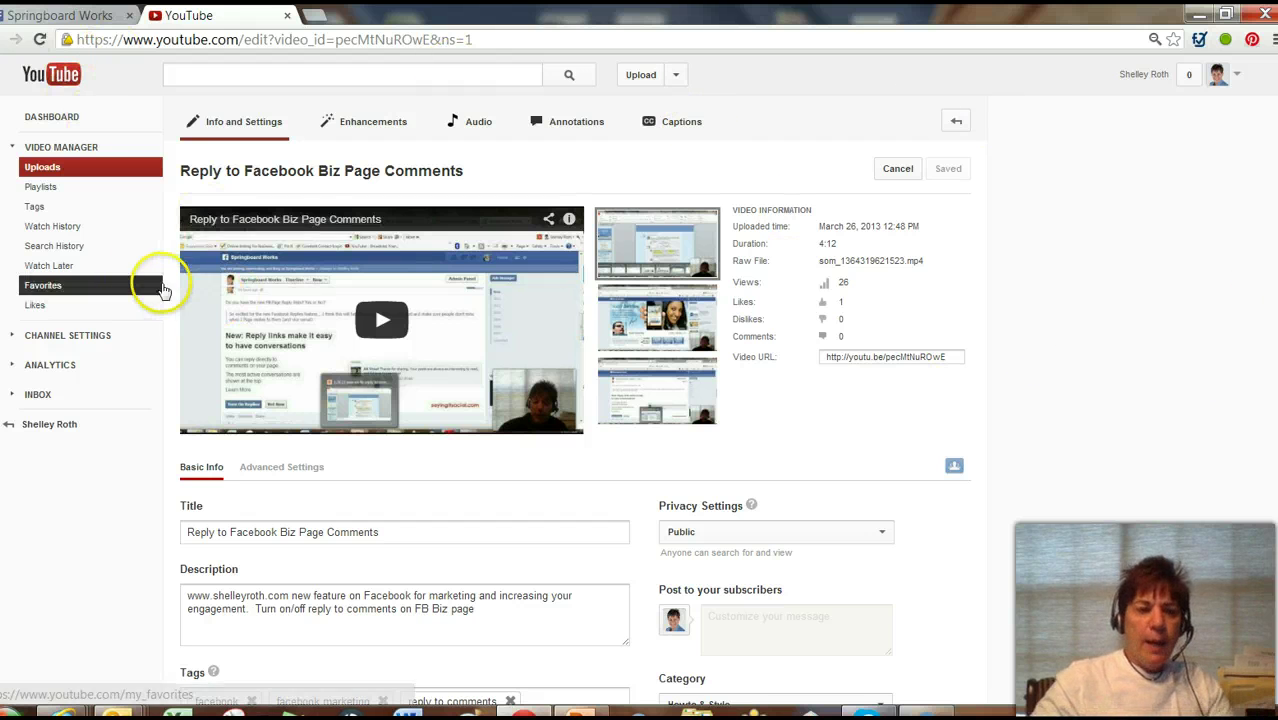
Return to the uploads list, select "Reply to Facebook Biz Page Comments" to view the available bulk actions, and deselect it
{"action": "left_click", "coordinate": [1239, 78]}
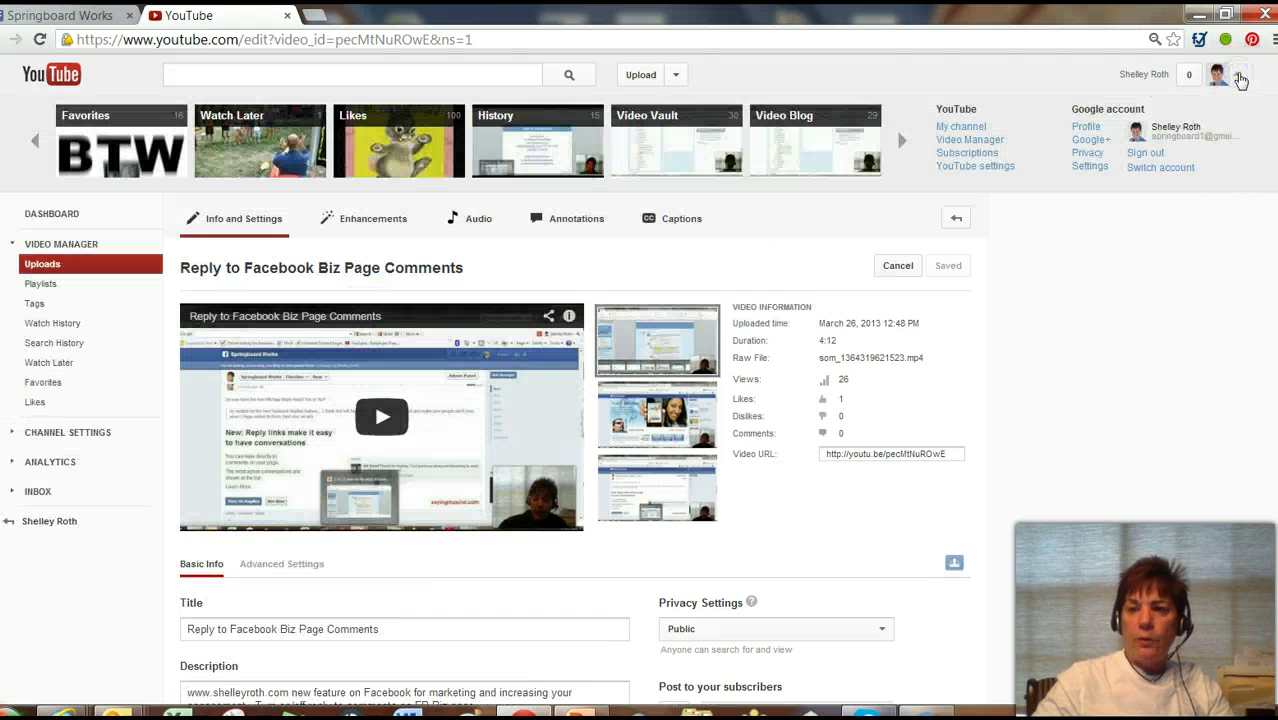
{"action": "left_click", "coordinate": [970, 141]}
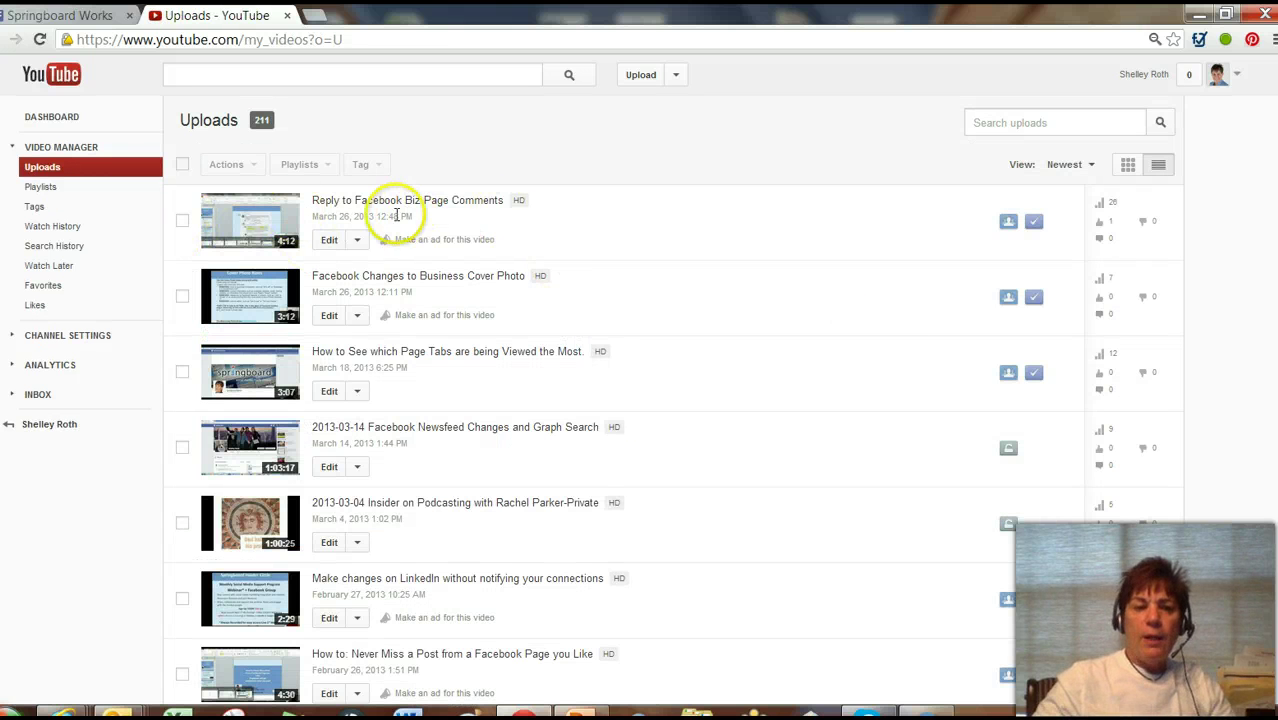
{"action": "left_click", "coordinate": [182, 221]}
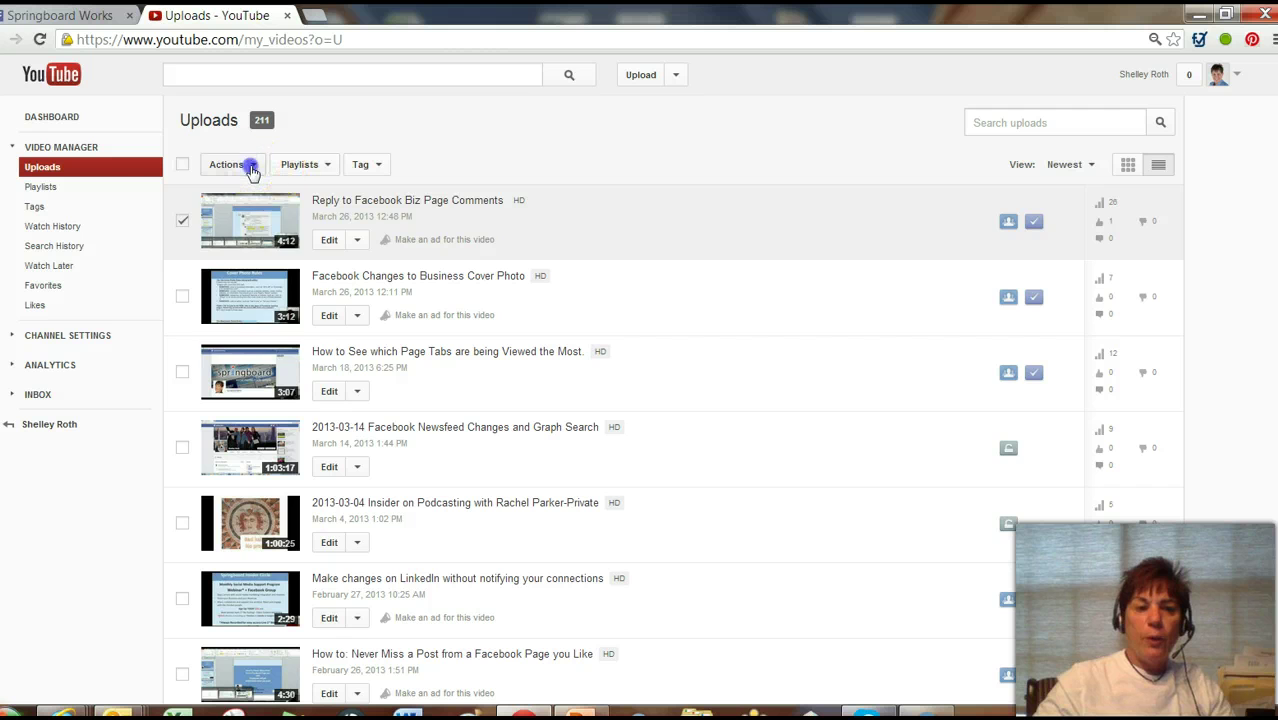
{"action": "left_click", "coordinate": [251, 168]}
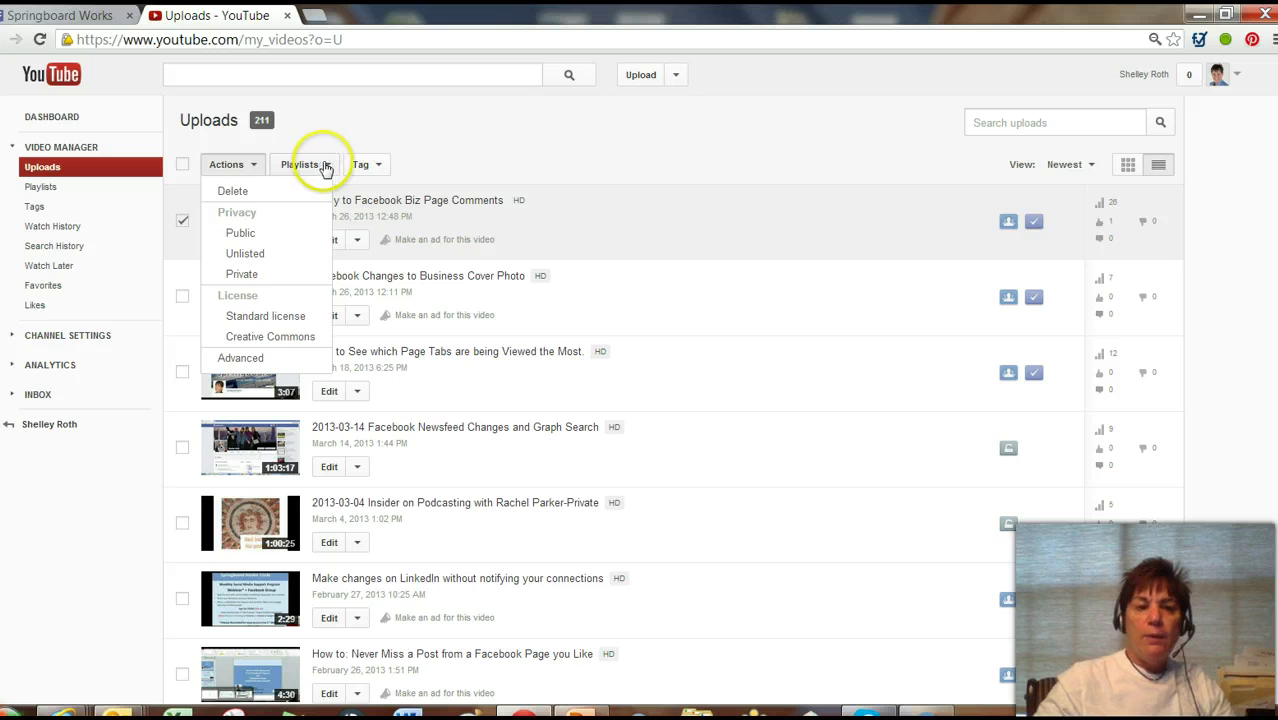
{"action": "left_click", "coordinate": [184, 221]}
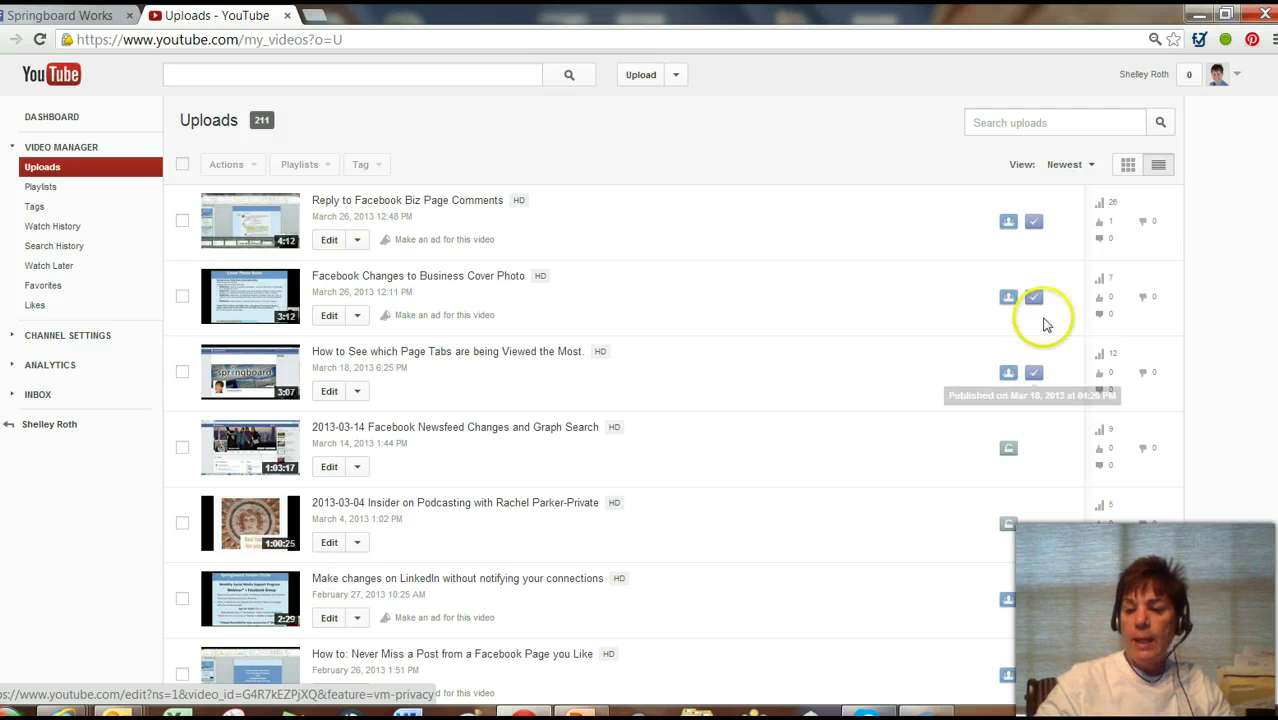
Browse the uploads list, examining each video's privacy status, views, likes and comments
{"action": "scroll", "coordinate": [1045, 310], "scroll_direction": "down", "scroll_amount": 4}
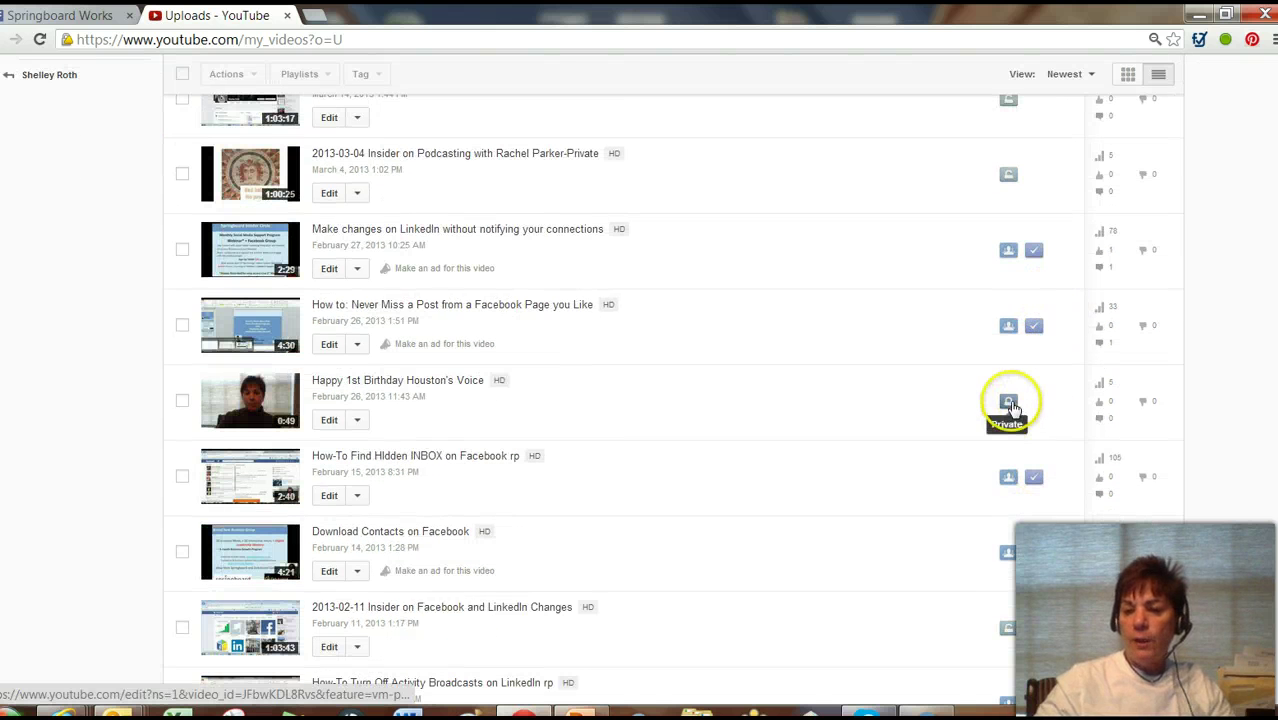
{"action": "scroll", "coordinate": [1164, 260], "scroll_direction": "down", "scroll_amount": 6}
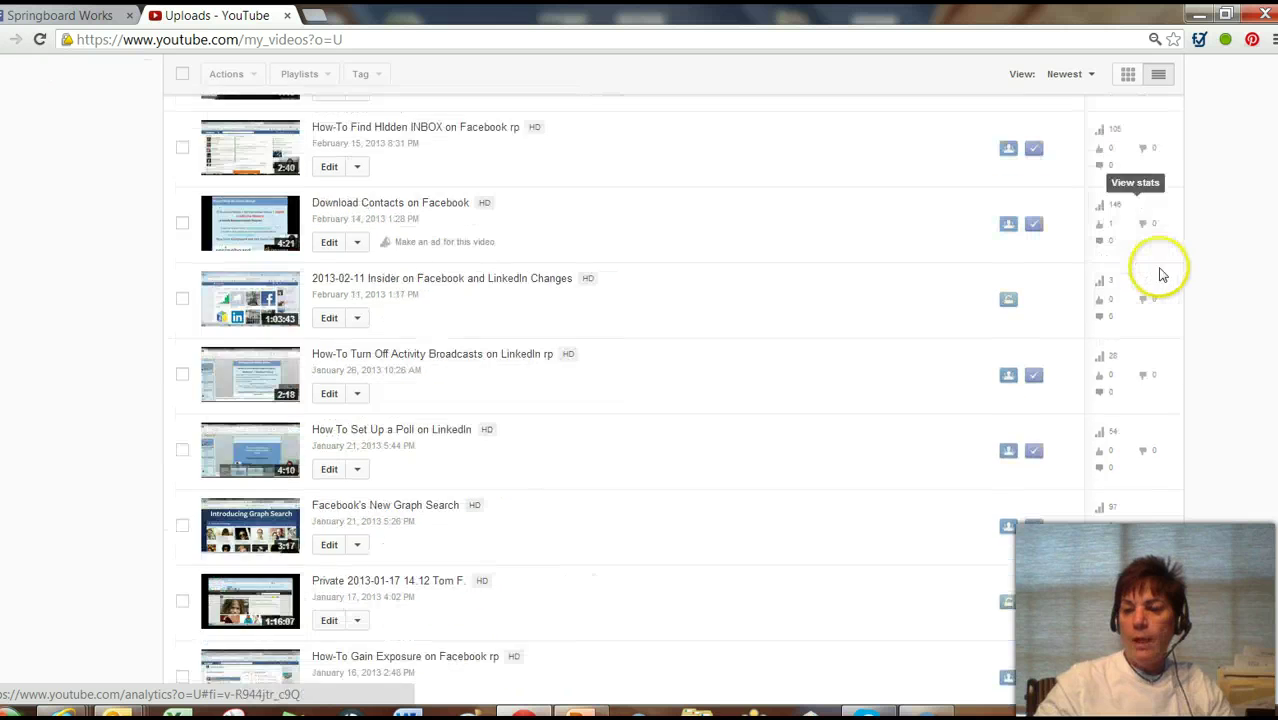
{"action": "scroll", "coordinate": [1141, 300], "scroll_direction": "up", "scroll_amount": 2}
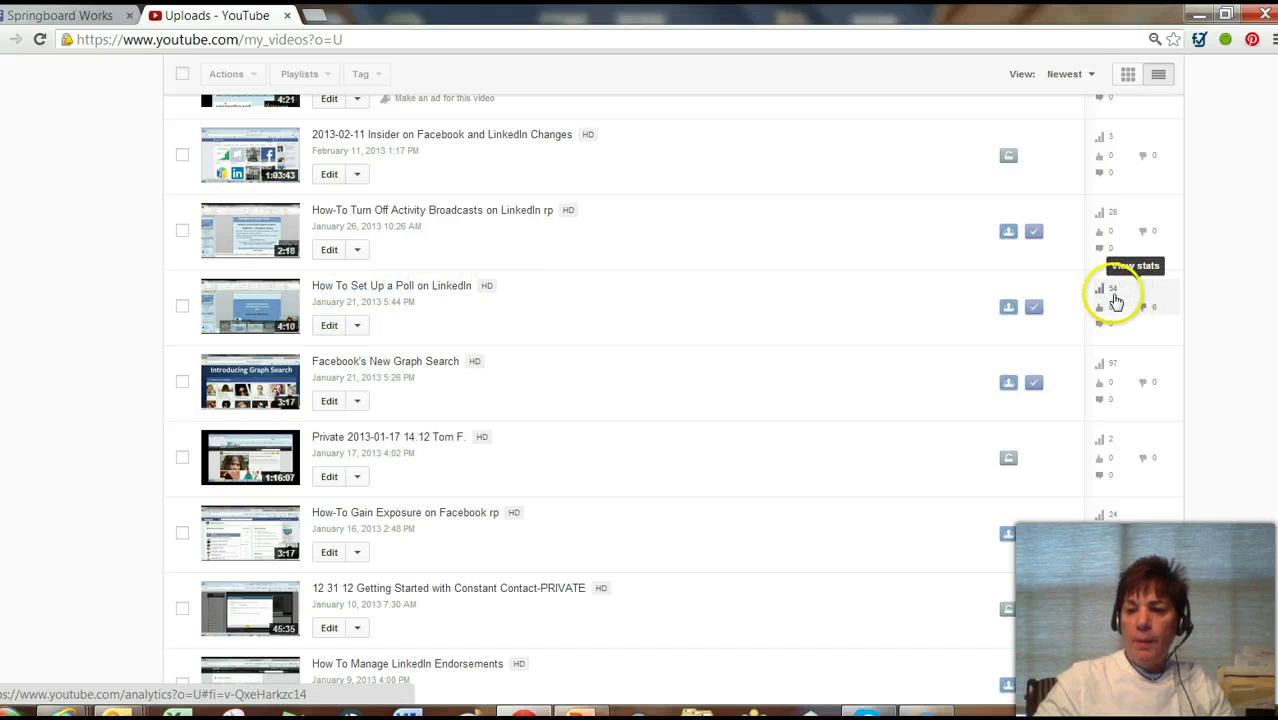
{"action": "scroll", "coordinate": [1112, 370], "scroll_direction": "down", "scroll_amount": 2}
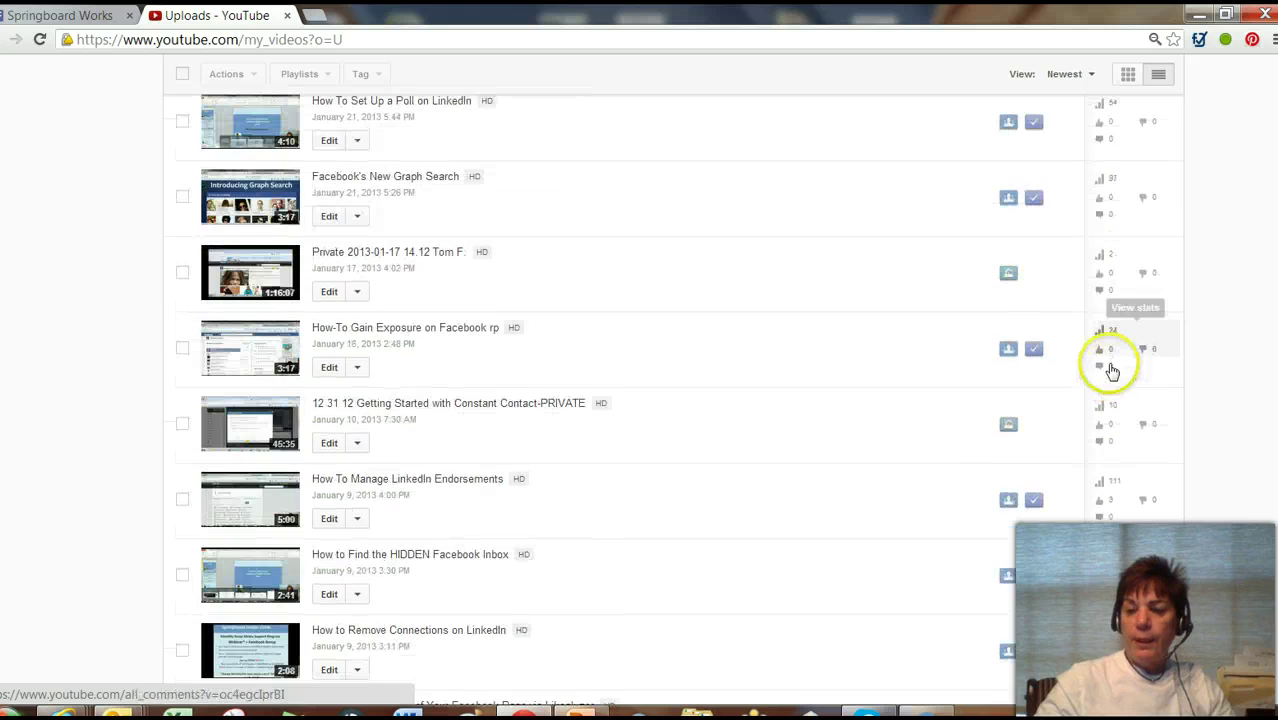
{"action": "scroll", "coordinate": [1112, 370], "scroll_direction": "up", "scroll_amount": 10}
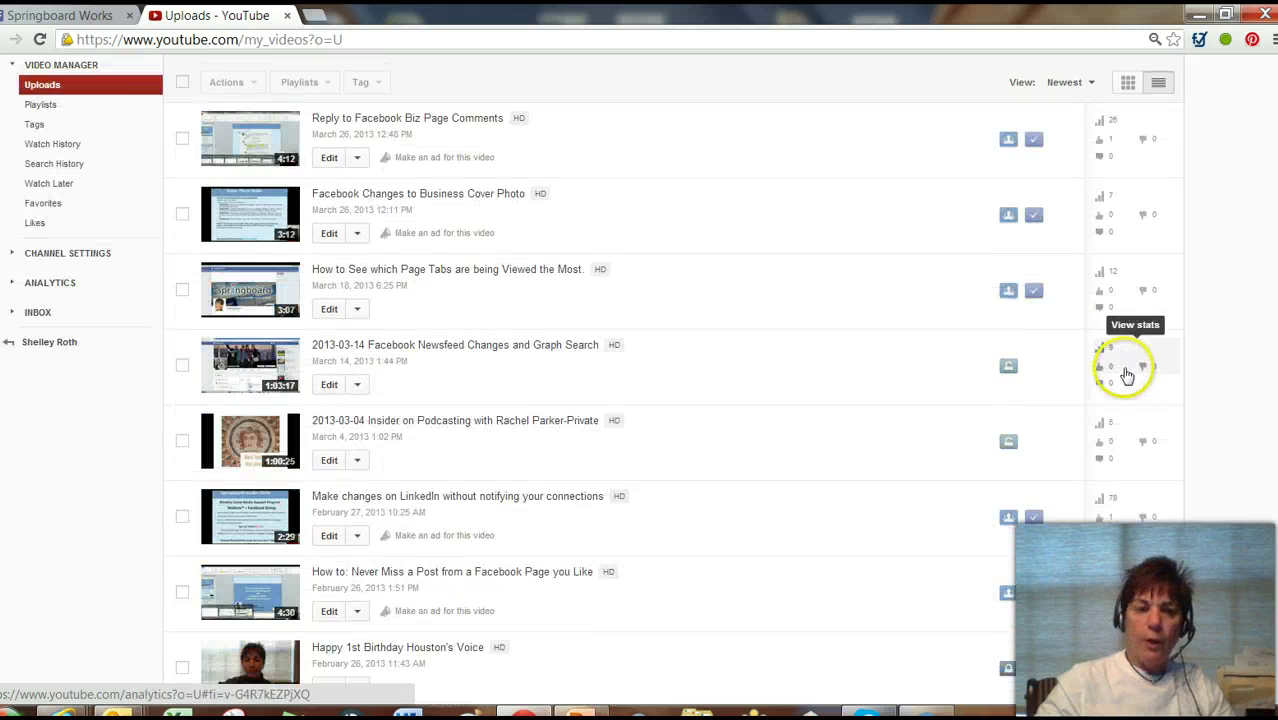
Open "Reply to Facebook Biz Page Comments" from the uploads list, pause it, and look over its ratings, description and comments area
{"action": "scroll", "coordinate": [1127, 374], "scroll_direction": "up", "scroll_amount": 1}
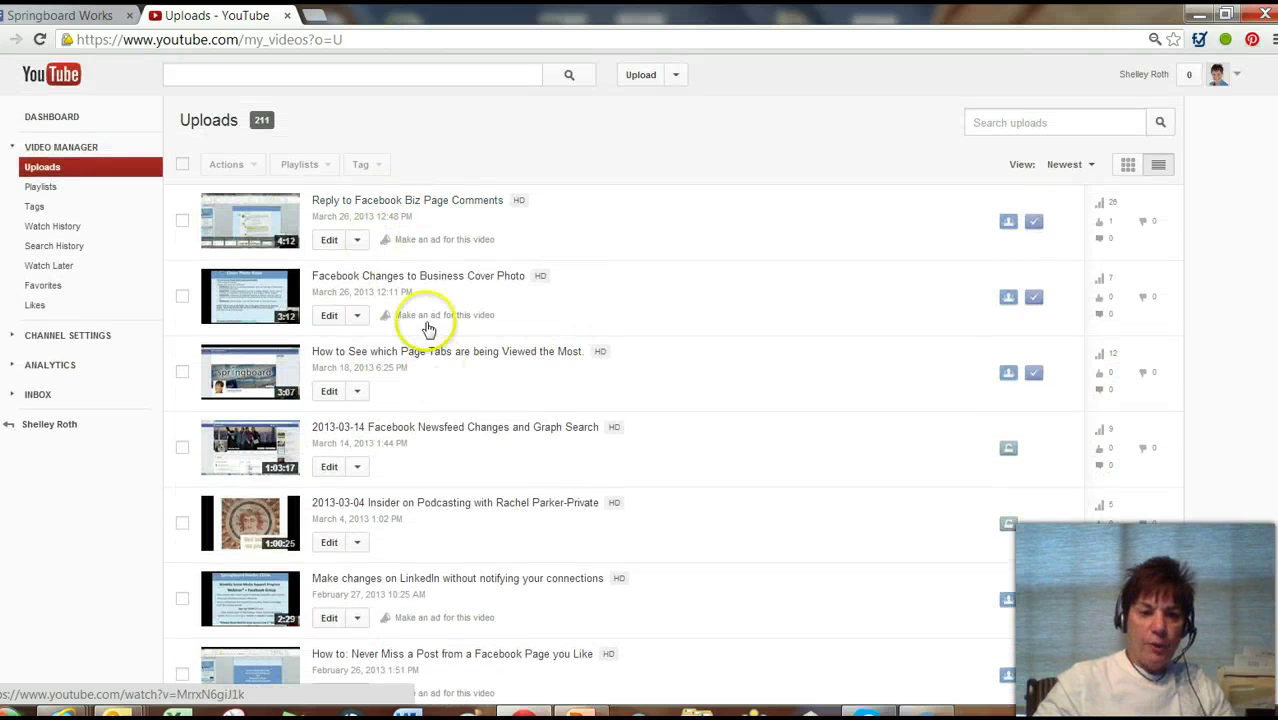
{"action": "left_click", "coordinate": [384, 202]}
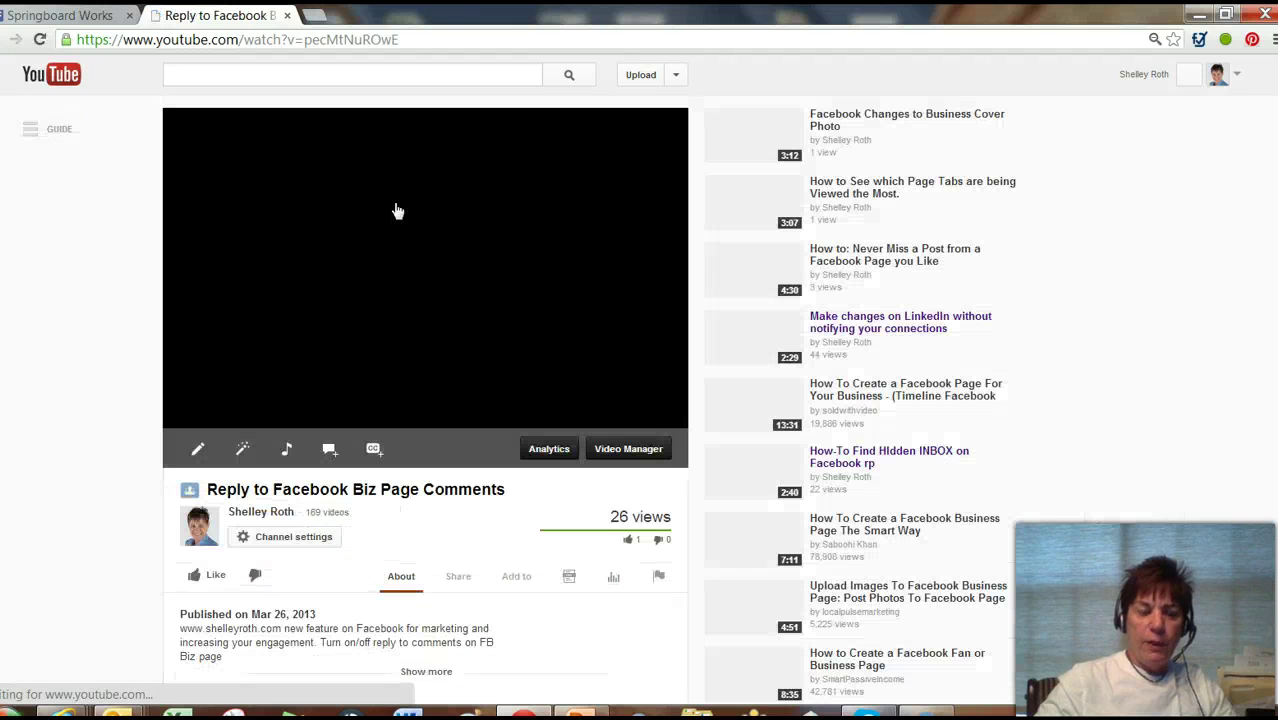
{"action": "left_click", "coordinate": [188, 424]}
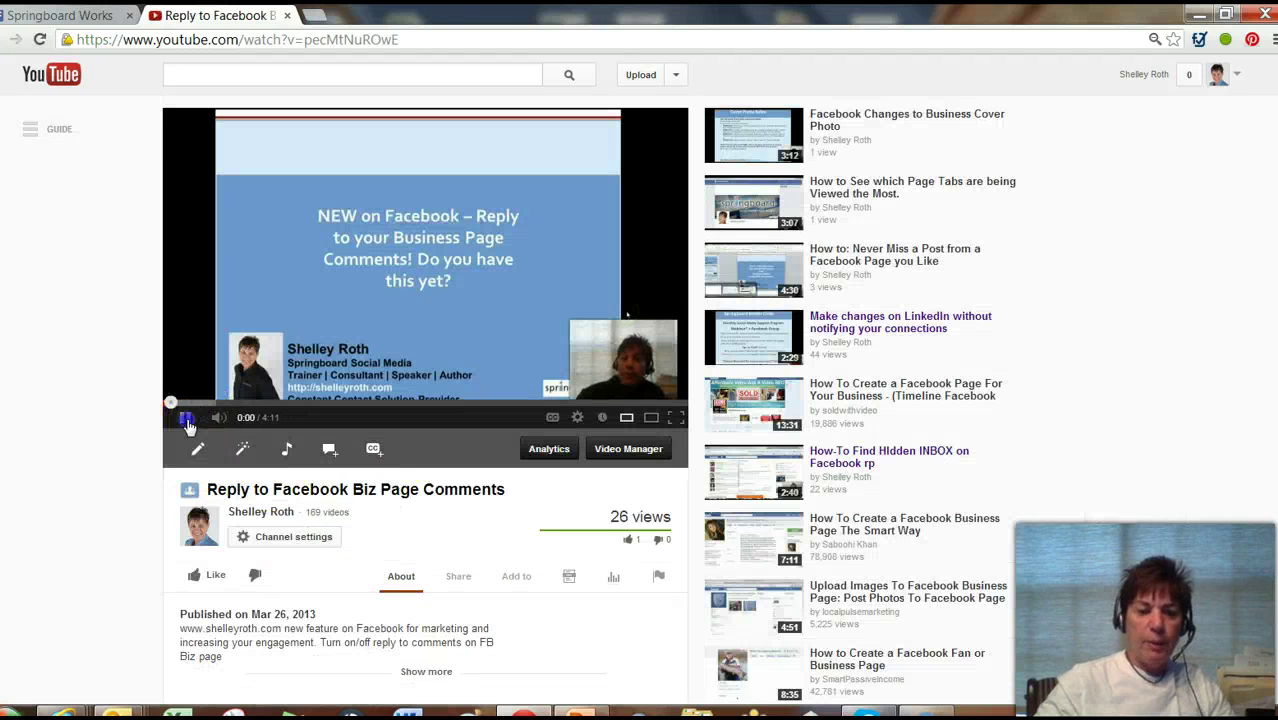
{"action": "scroll", "coordinate": [557, 388], "scroll_direction": "down", "scroll_amount": 1}
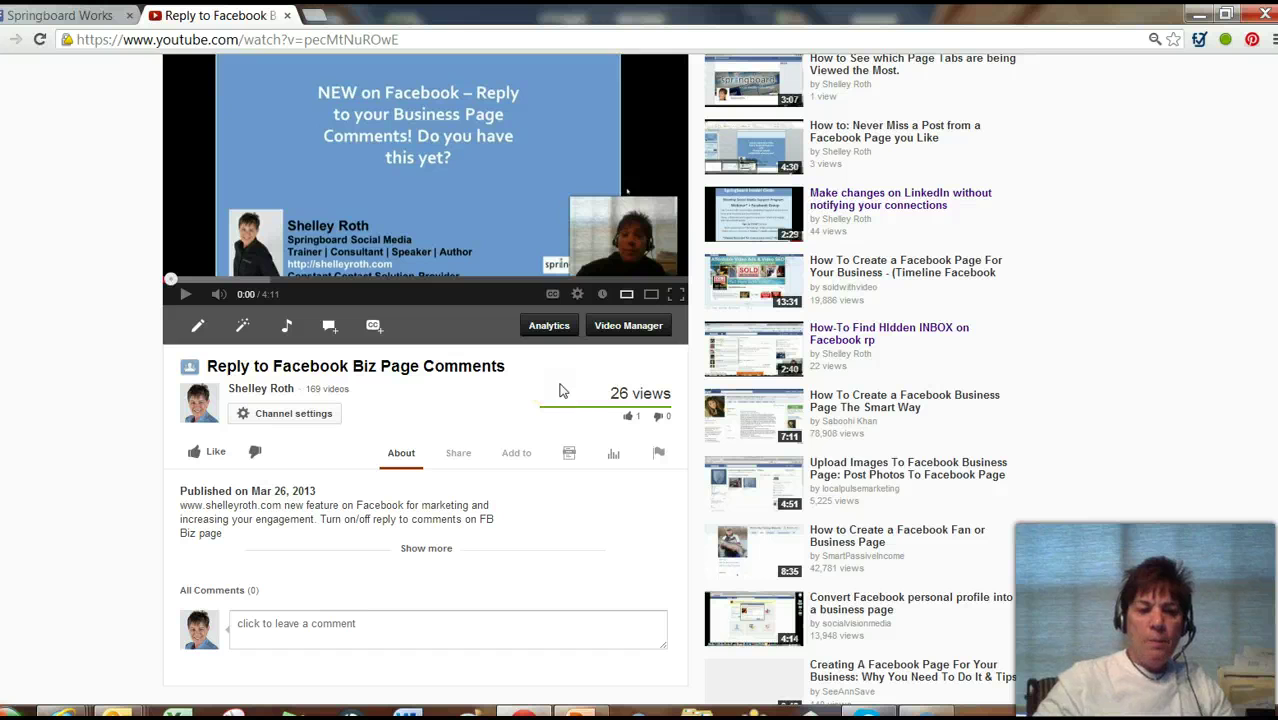
{"action": "scroll", "coordinate": [560, 390], "scroll_direction": "down", "scroll_amount": 1}
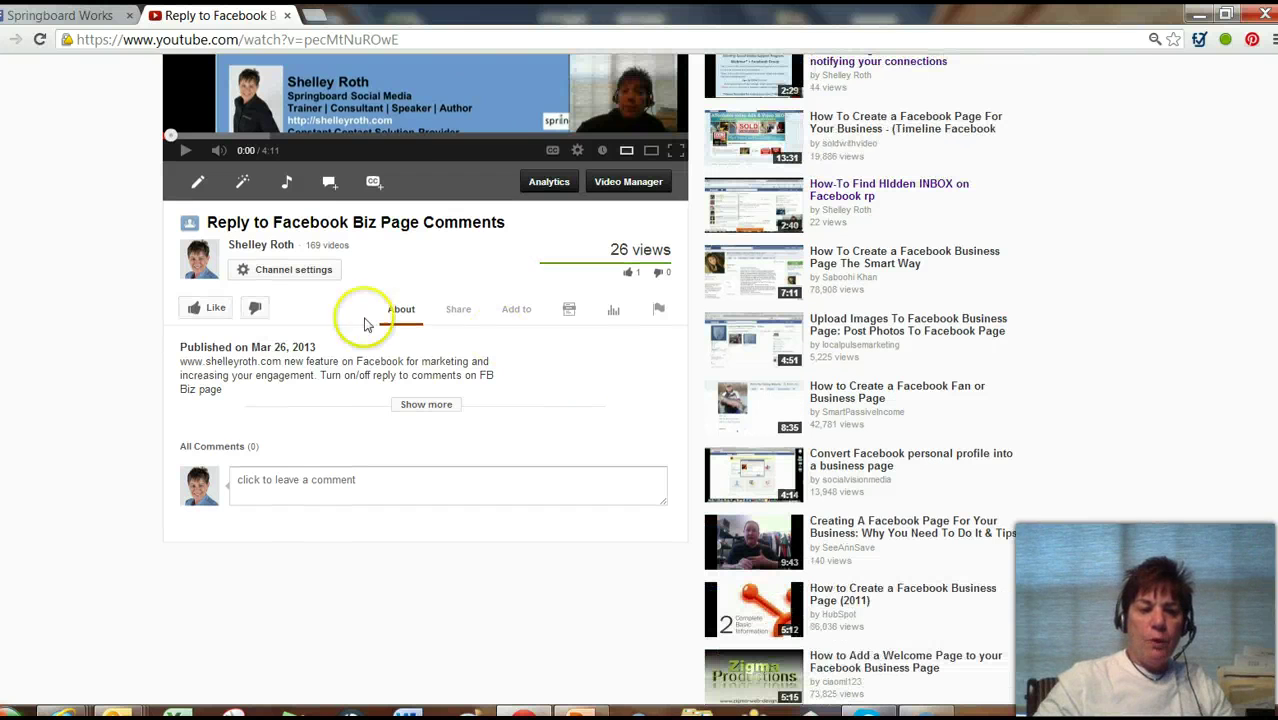
{"action": "scroll", "coordinate": [456, 448], "scroll_direction": "up", "scroll_amount": 2}
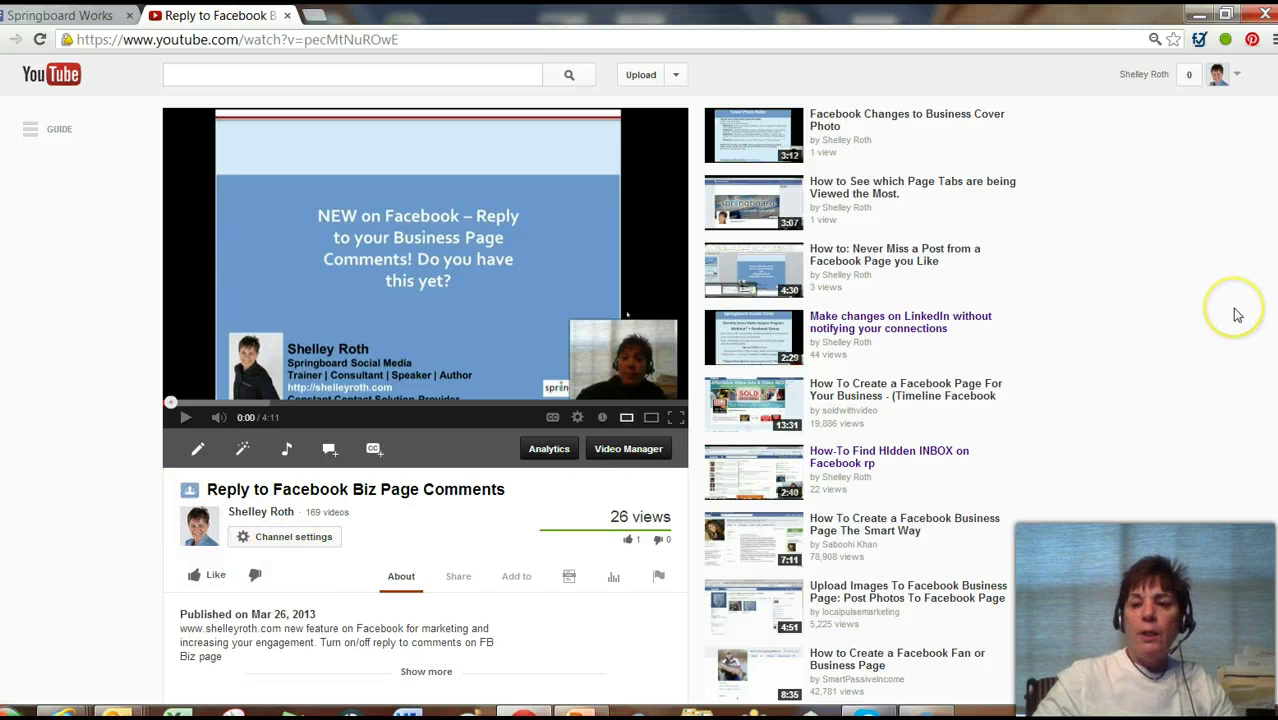
Return to Video Manager and open the Advanced Settings of "Reply to Facebook Biz Page Comments" for editing
{"action": "left_click", "coordinate": [1238, 79]}
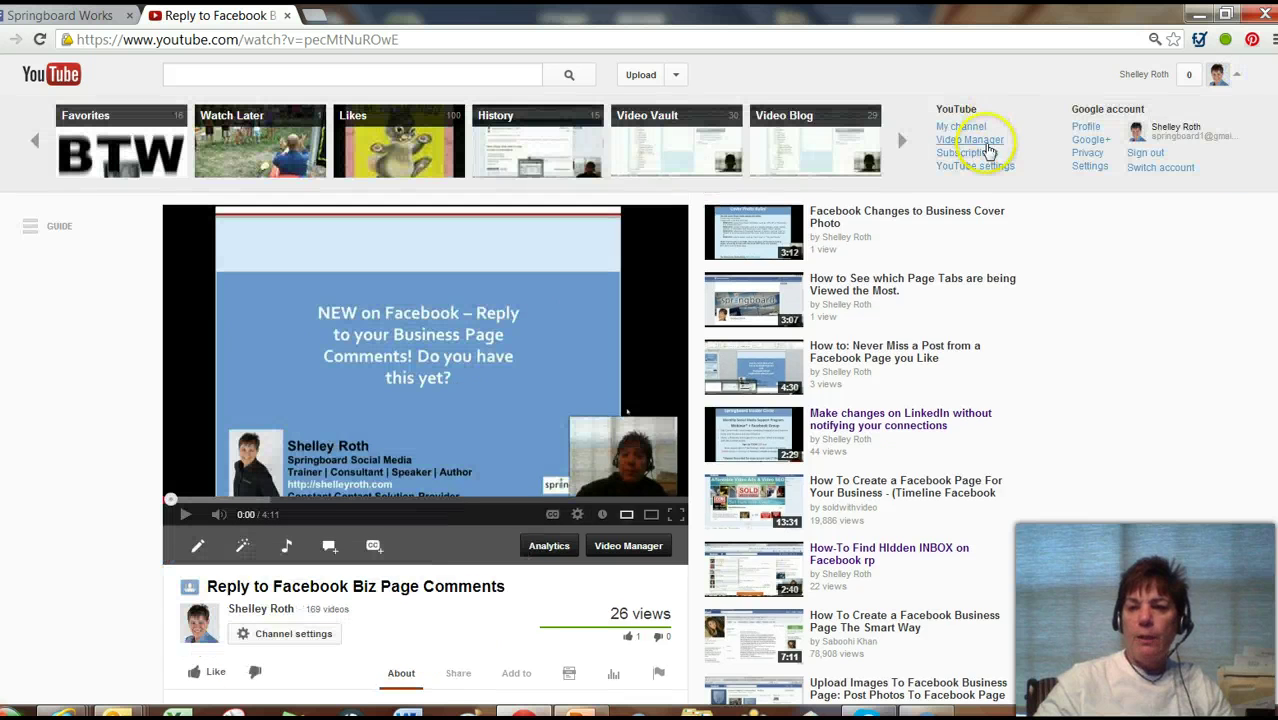
{"action": "left_click", "coordinate": [986, 147]}
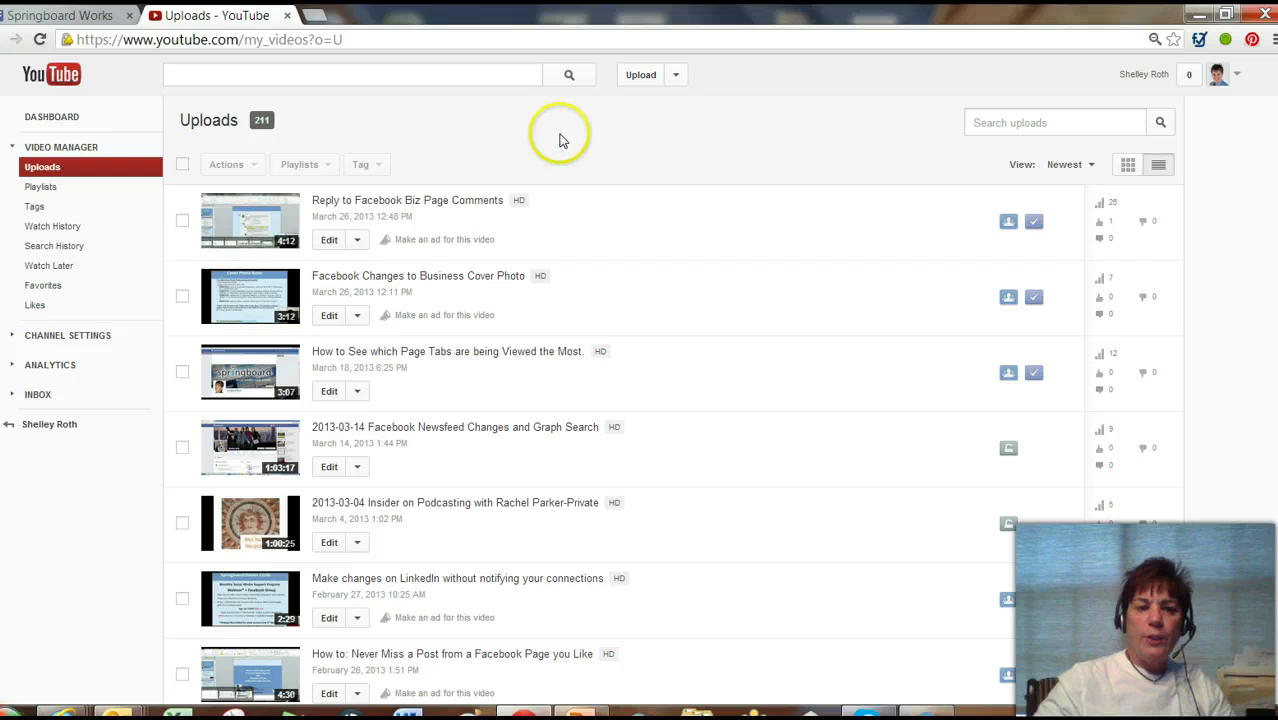
{"action": "left_click", "coordinate": [322, 240]}
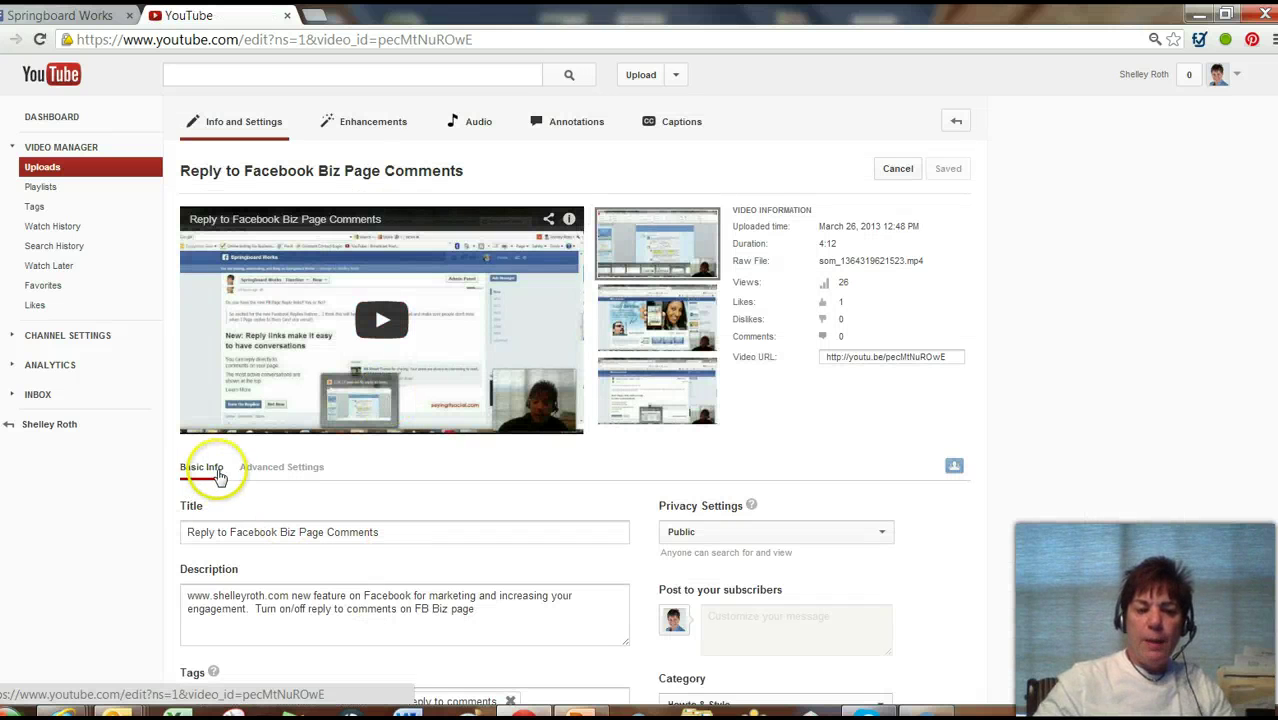
{"action": "left_click", "coordinate": [263, 475]}
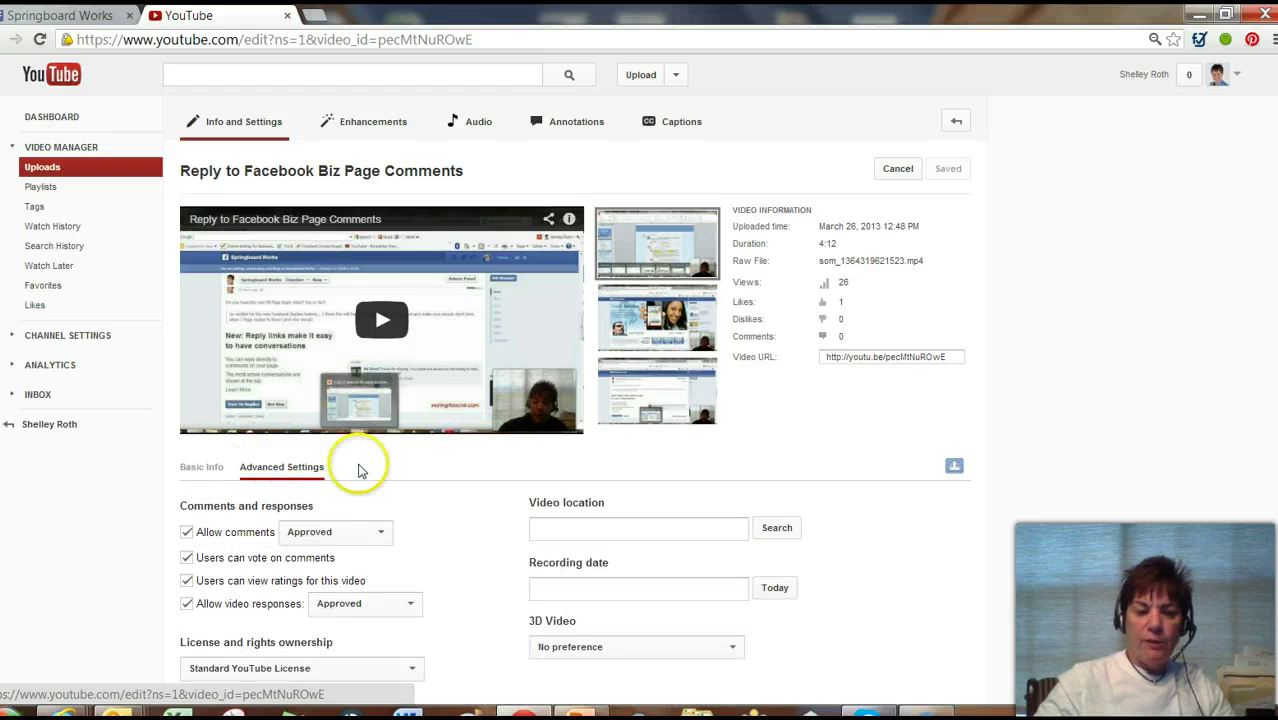
{"action": "scroll", "coordinate": [360, 470], "scroll_direction": "down", "scroll_amount": 1}
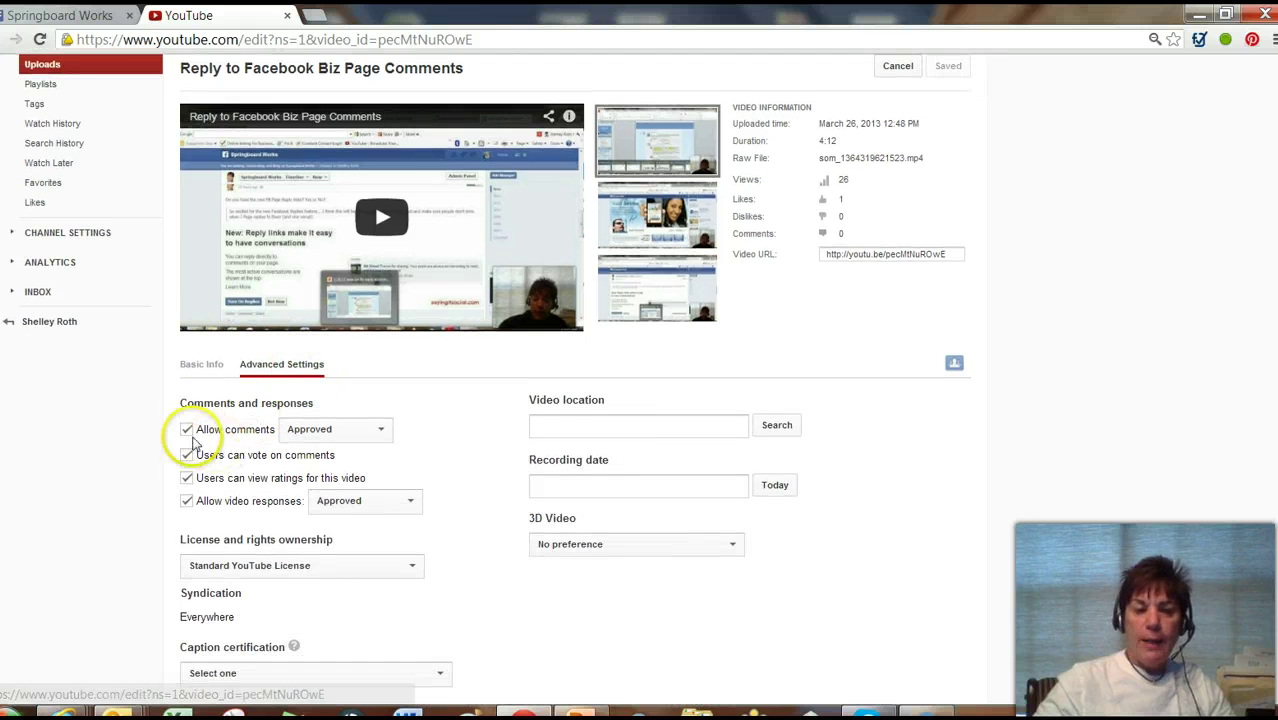
Keep comments set to Approved, disallow voting on comments and viewing of ratings for this video, and save the changes
{"action": "left_click", "coordinate": [382, 431]}
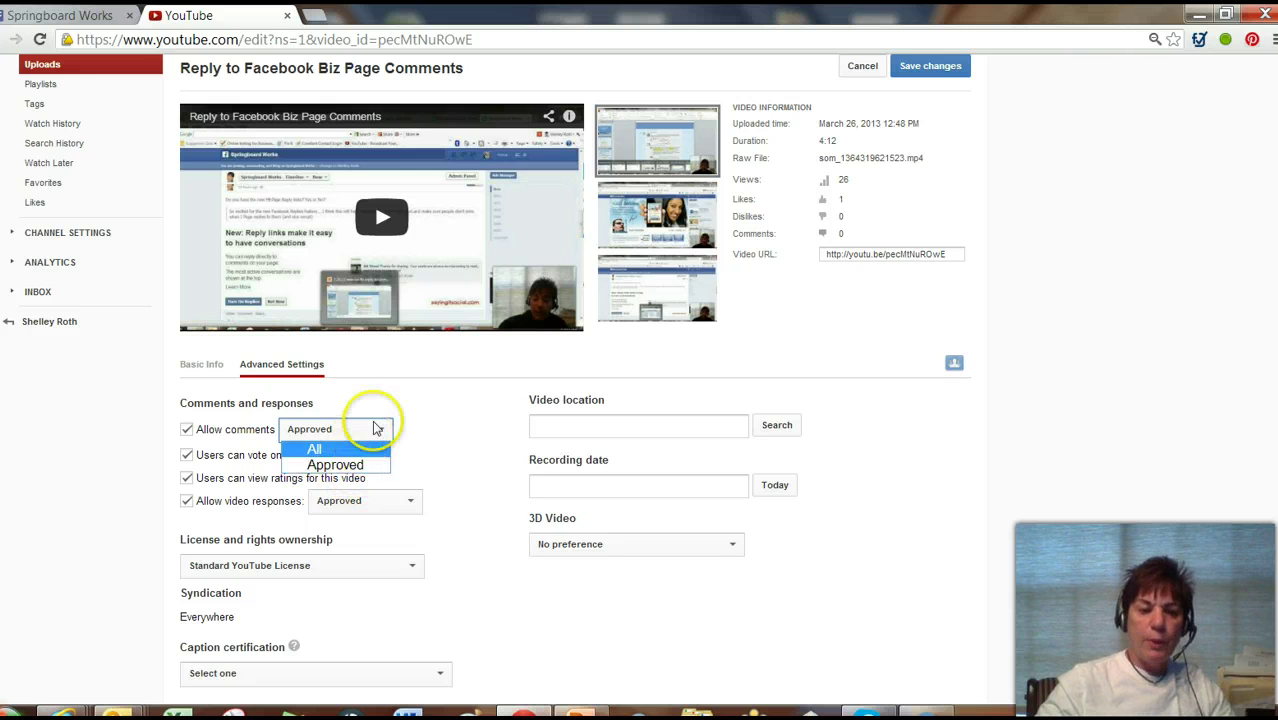
{"action": "left_click", "coordinate": [422, 410]}
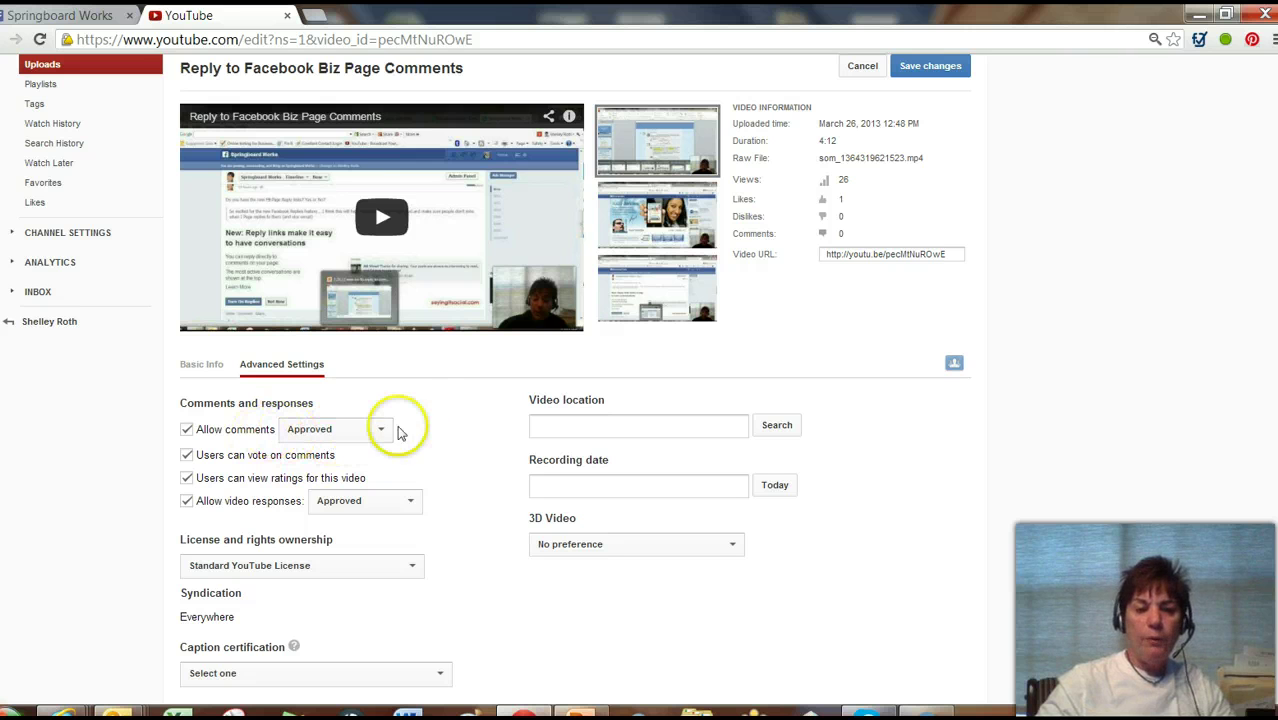
{"action": "left_click", "coordinate": [187, 455]}
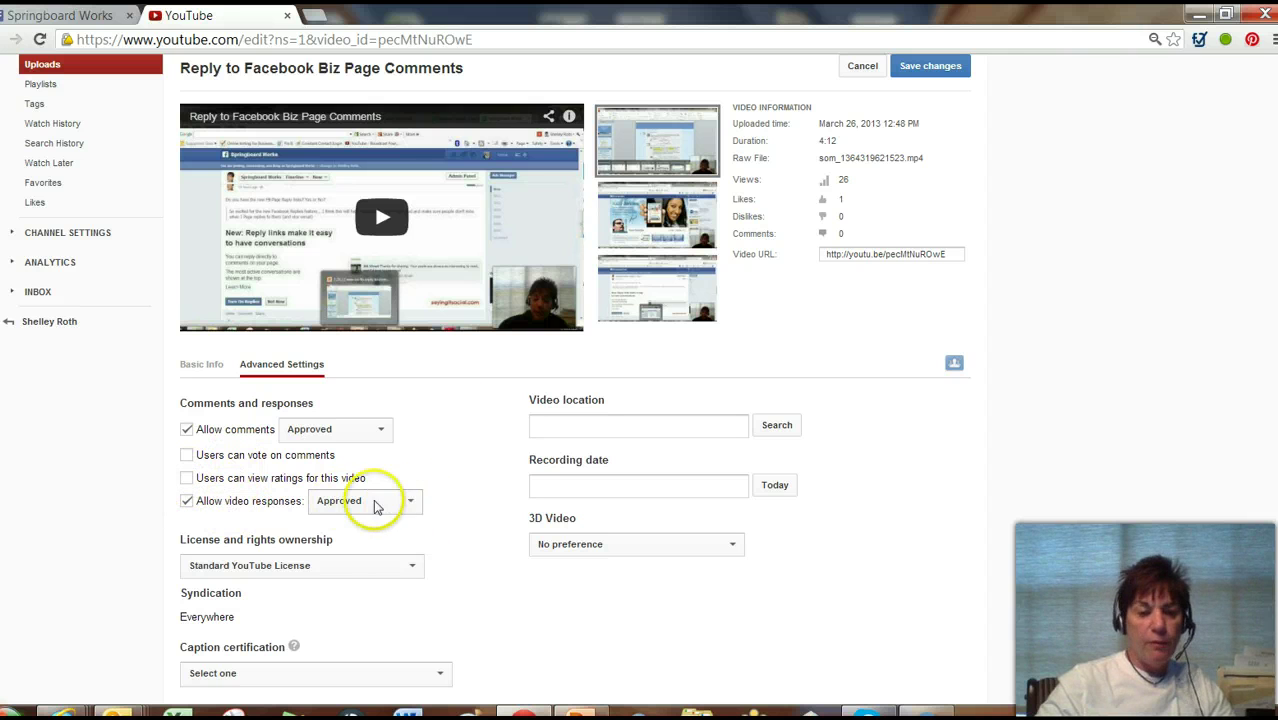
{"action": "scroll", "coordinate": [468, 330], "scroll_direction": "down", "scroll_amount": 1}
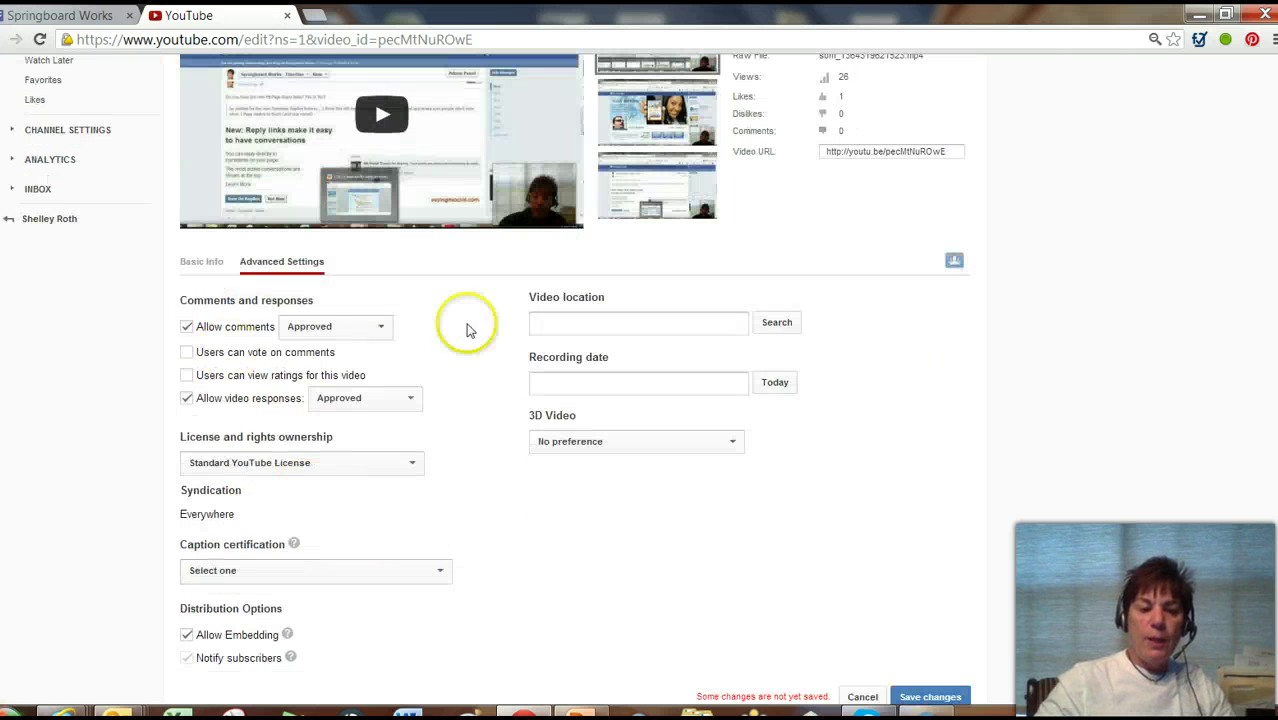
{"action": "scroll", "coordinate": [756, 408], "scroll_direction": "up", "scroll_amount": 2}
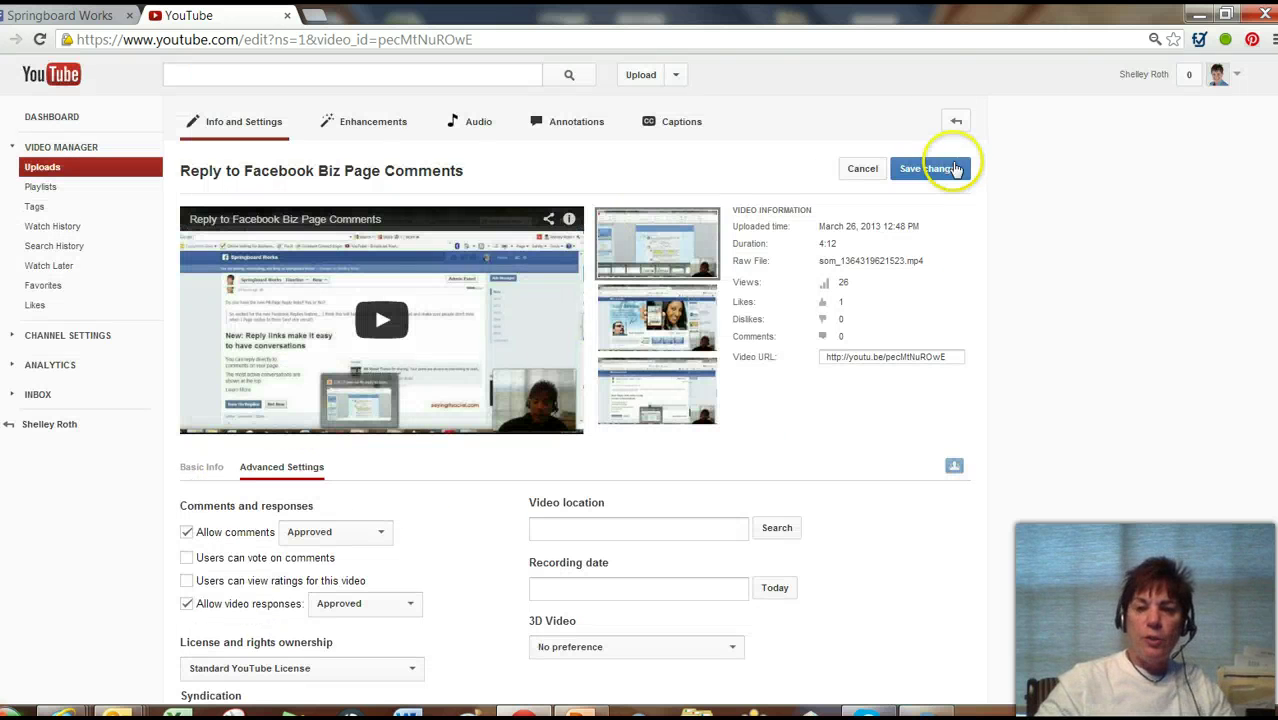
{"action": "left_click", "coordinate": [932, 172]}
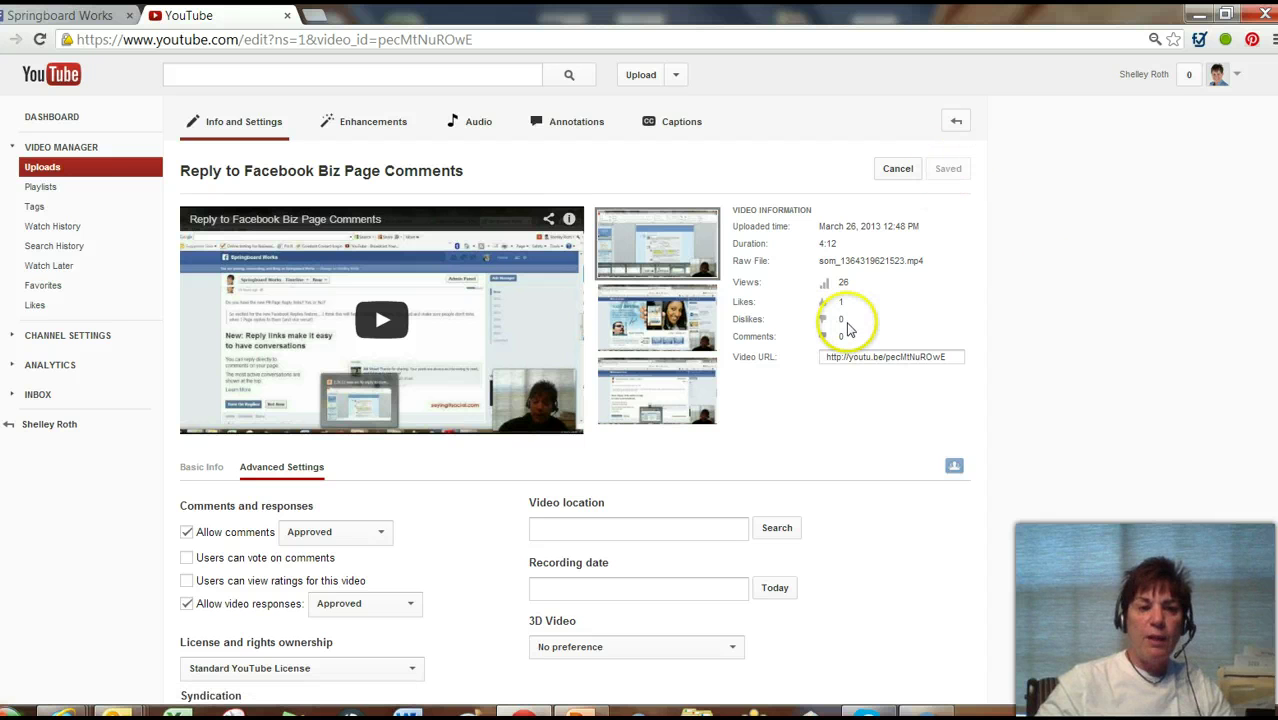
Open "Reply to Facebook Biz Page Comments" from the channel page, pause it, and check the ratings and comments areas below the player
{"action": "left_click", "coordinate": [1234, 74]}
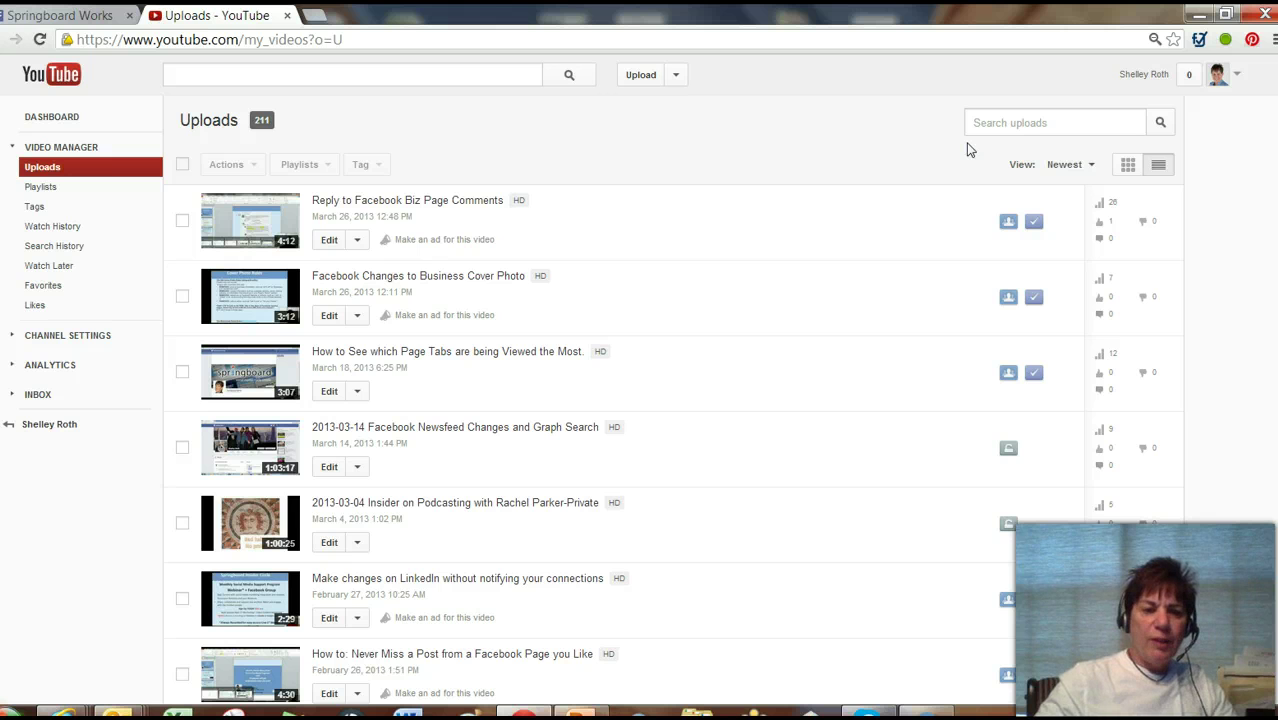
{"action": "left_click", "coordinate": [1237, 80]}
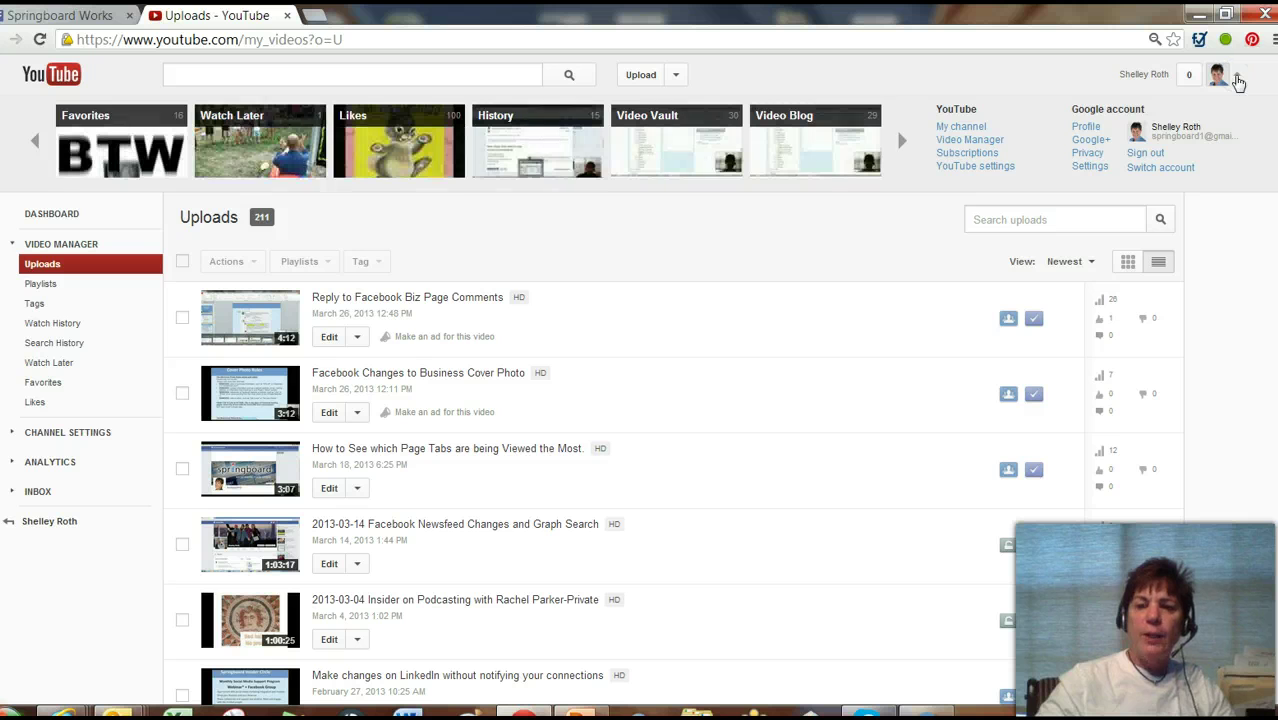
{"action": "left_click", "coordinate": [962, 127]}
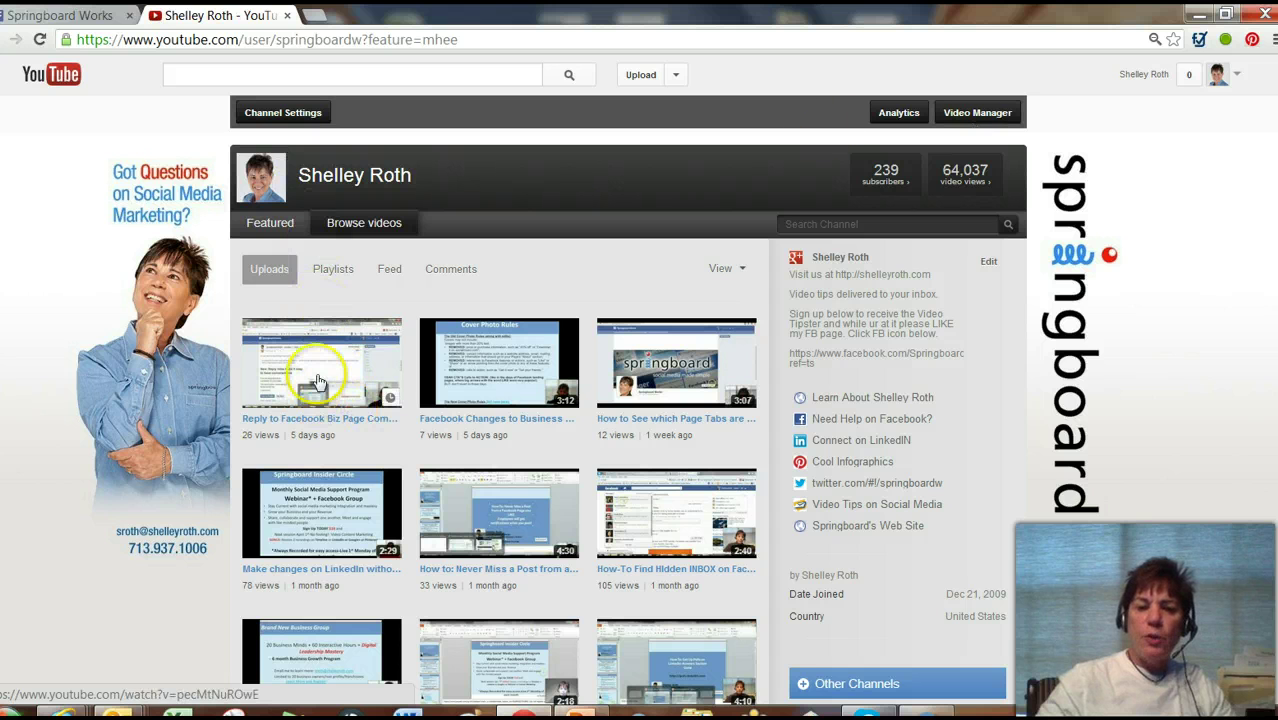
{"action": "left_click", "coordinate": [286, 350]}
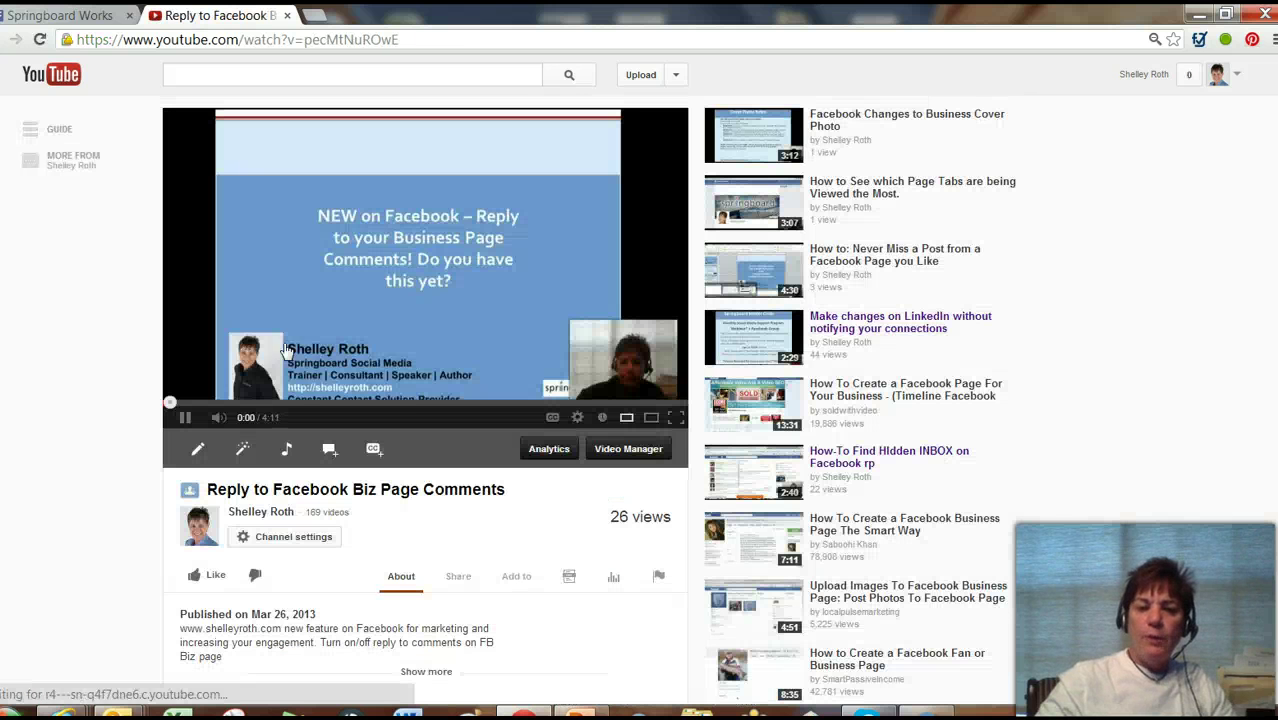
{"action": "left_click", "coordinate": [184, 418]}
{"action": "scroll", "coordinate": [371, 328], "scroll_direction": "down", "scroll_amount": 3}
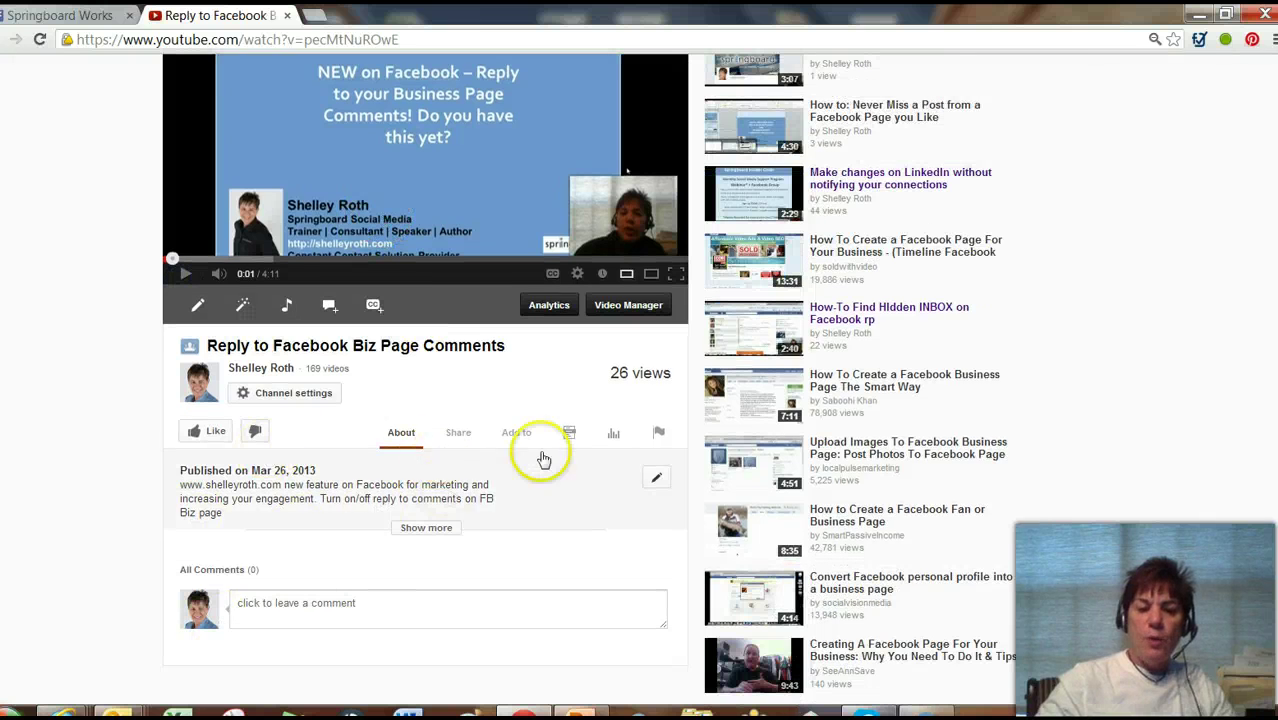
{"action": "scroll", "coordinate": [598, 493], "scroll_direction": "down", "scroll_amount": 1}
{"action": "scroll", "coordinate": [598, 493], "scroll_direction": "up", "scroll_amount": 2}
{"action": "scroll", "coordinate": [502, 525], "scroll_direction": "up", "scroll_amount": 2}
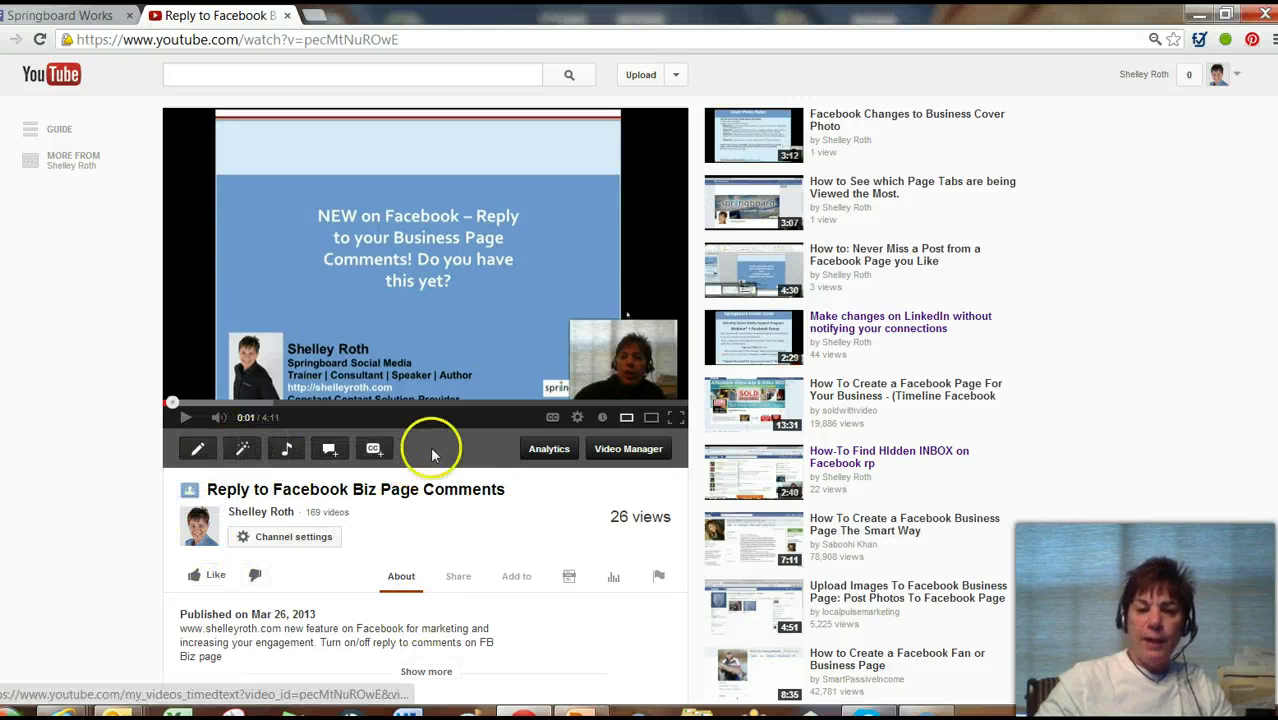
View the video's analytics overview and return to the uploads list in Video Manager
{"action": "left_click", "coordinate": [541, 456]}
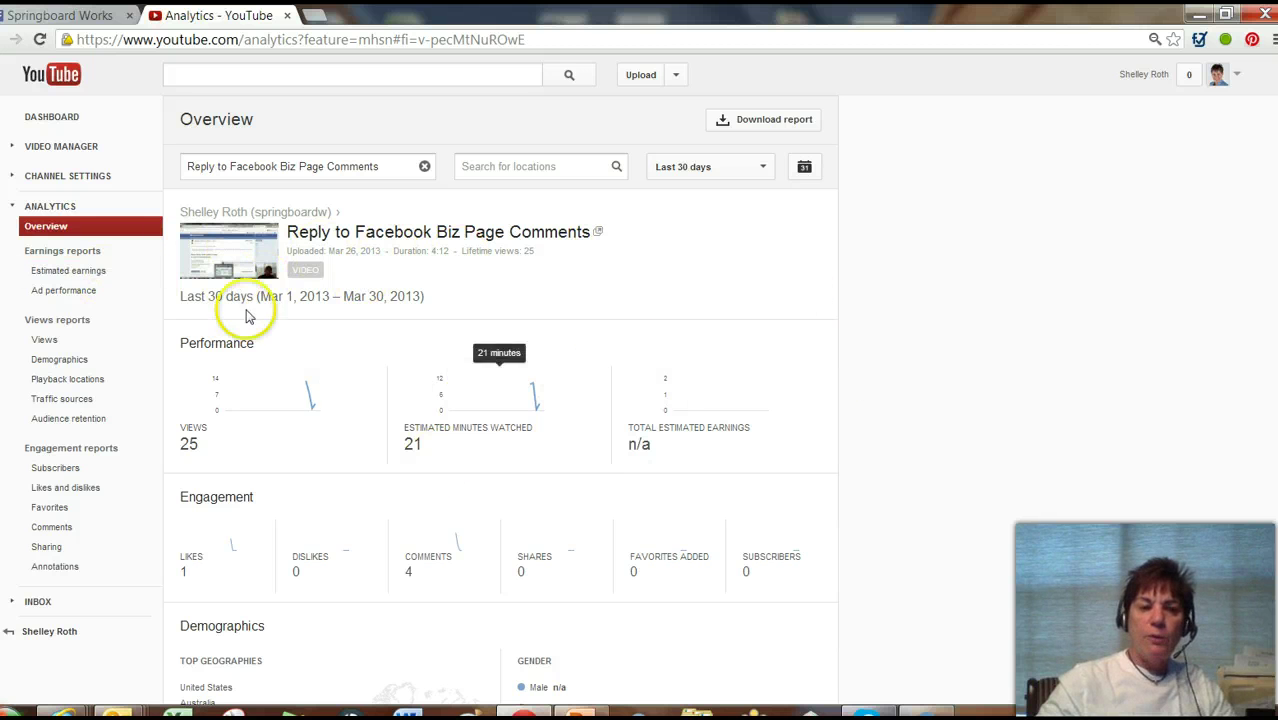
{"action": "left_click", "coordinate": [1240, 80]}
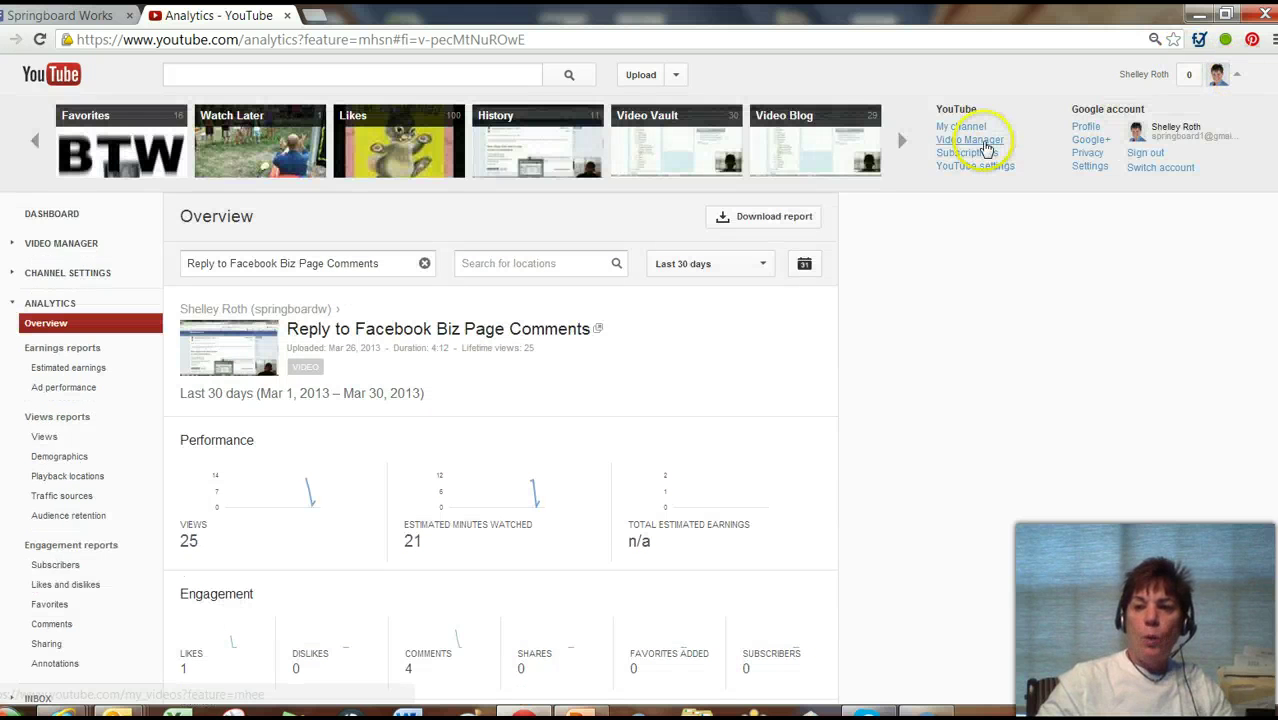
{"action": "left_click", "coordinate": [983, 142]}
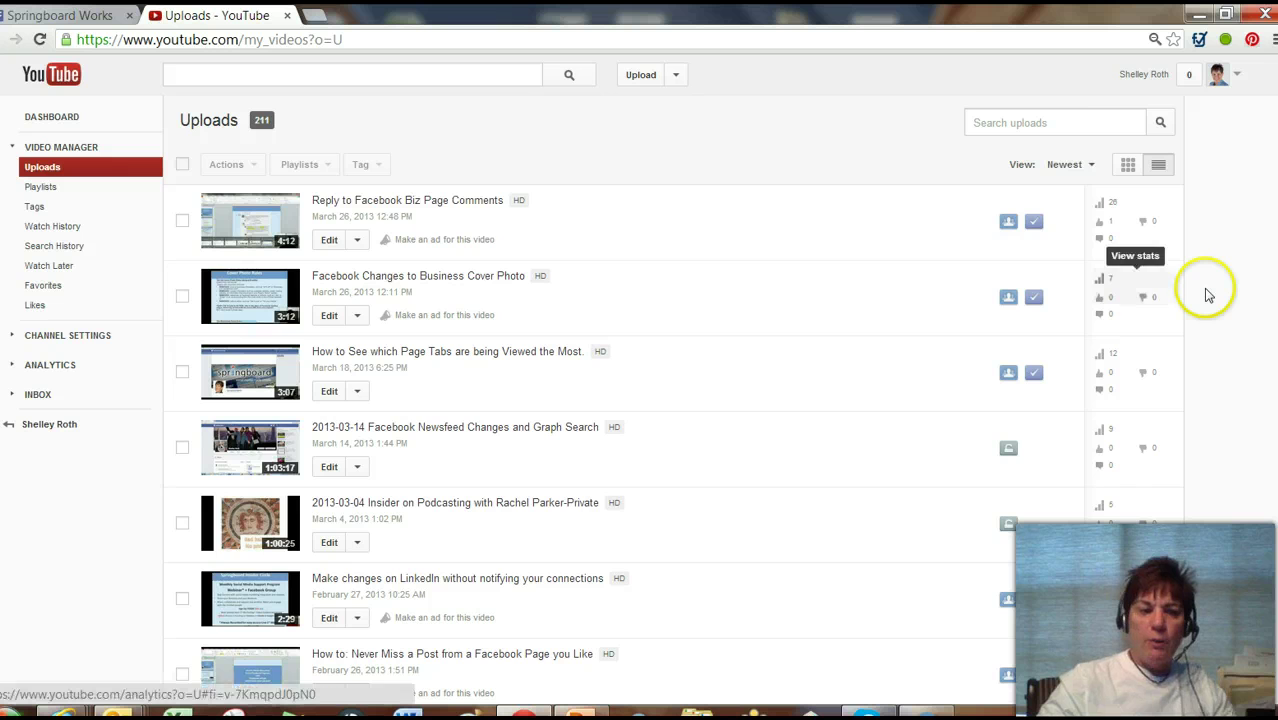
Browse down the uploads list to review the older videos' views, likes and comments, and return to its beginning
{"action": "scroll", "coordinate": [1171, 290], "scroll_direction": "down", "scroll_amount": 1}
{"action": "scroll", "coordinate": [1173, 291], "scroll_direction": "down", "scroll_amount": 3}
{"action": "scroll", "coordinate": [1173, 291], "scroll_direction": "down", "scroll_amount": 3}
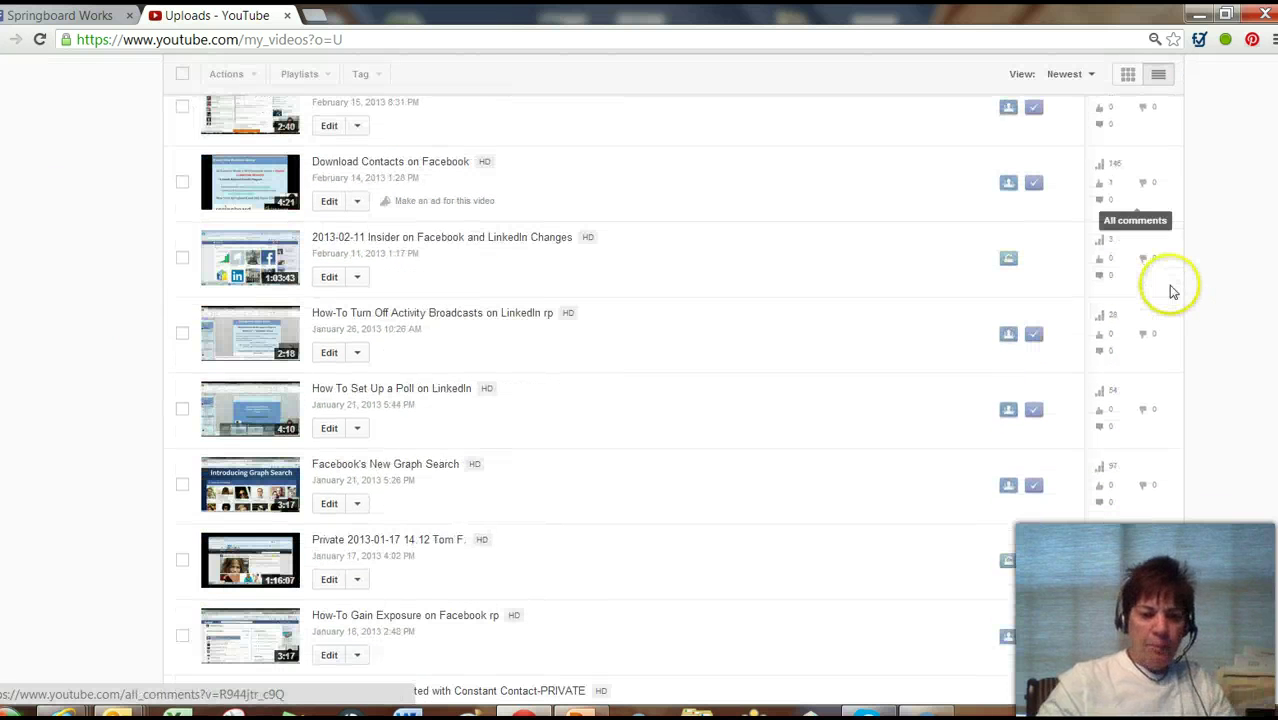
{"action": "scroll", "coordinate": [1173, 291], "scroll_direction": "up", "scroll_amount": 4}
{"action": "scroll", "coordinate": [1173, 291], "scroll_direction": "up", "scroll_amount": 4}
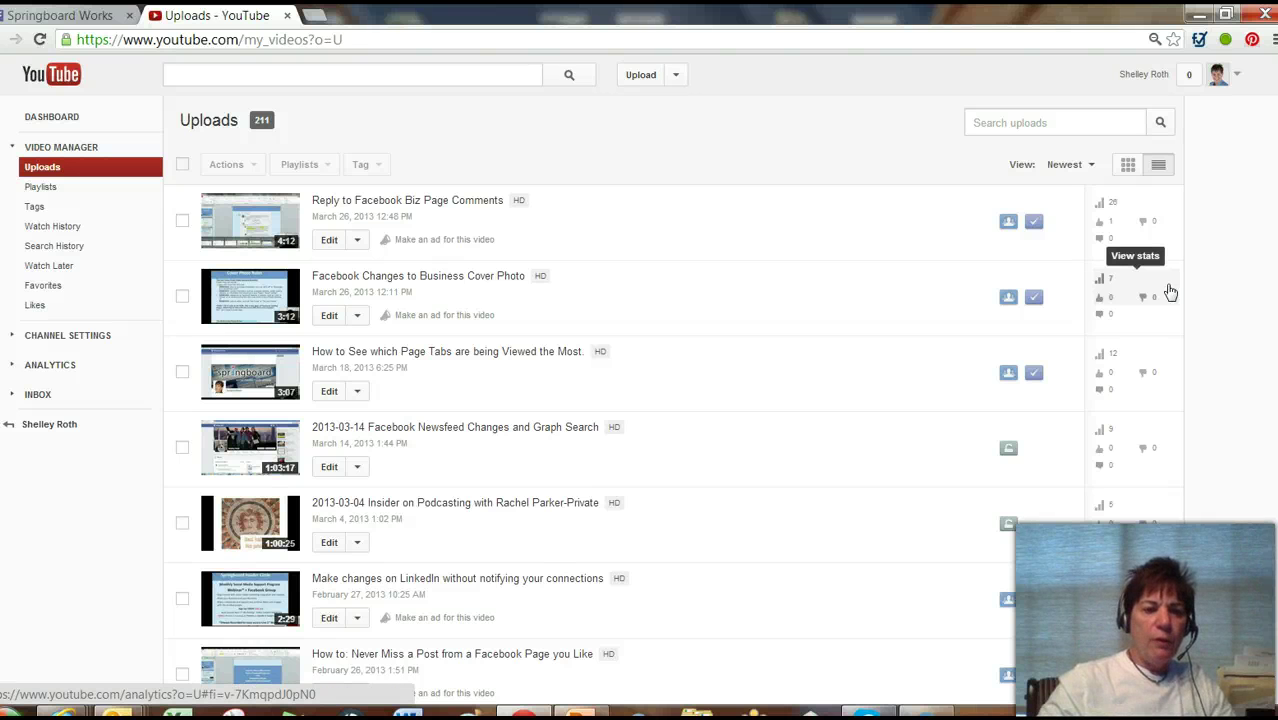
Switch to the PowerPoint presentation ppt3180.pptm
{"action": "mouse_move", "coordinate": [578, 712]}
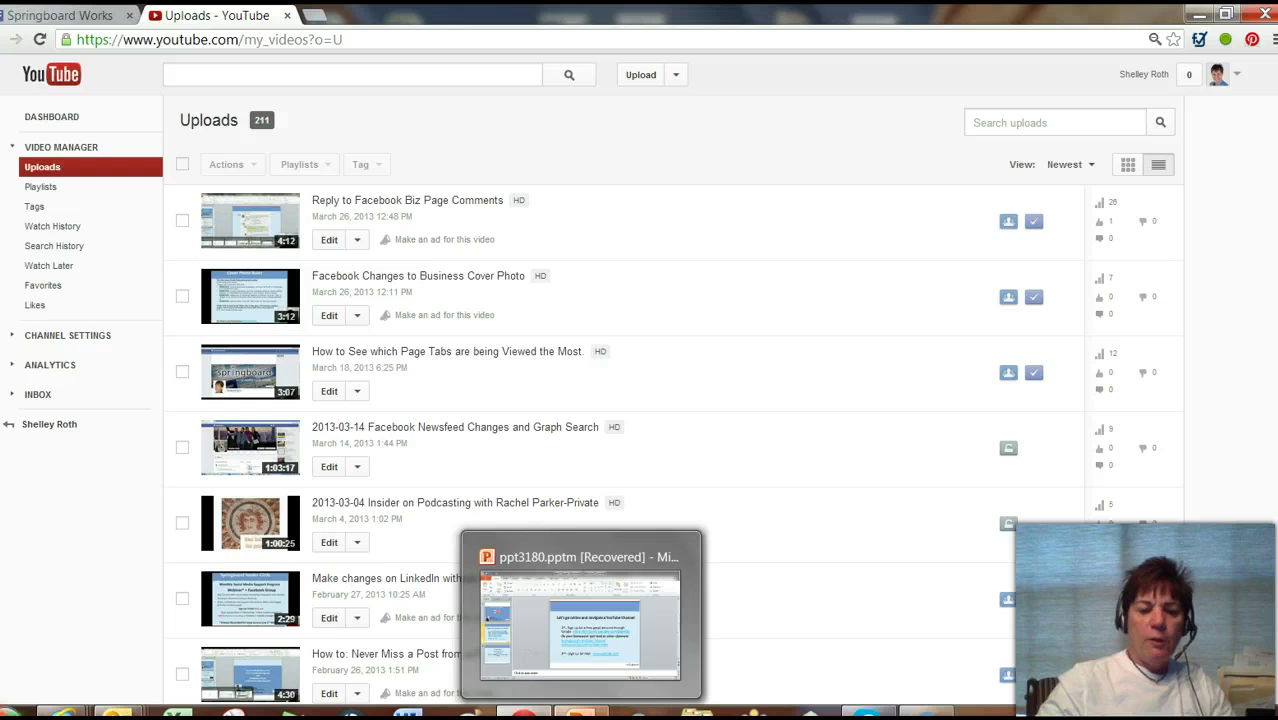
{"action": "left_click", "coordinate": [602, 656]}
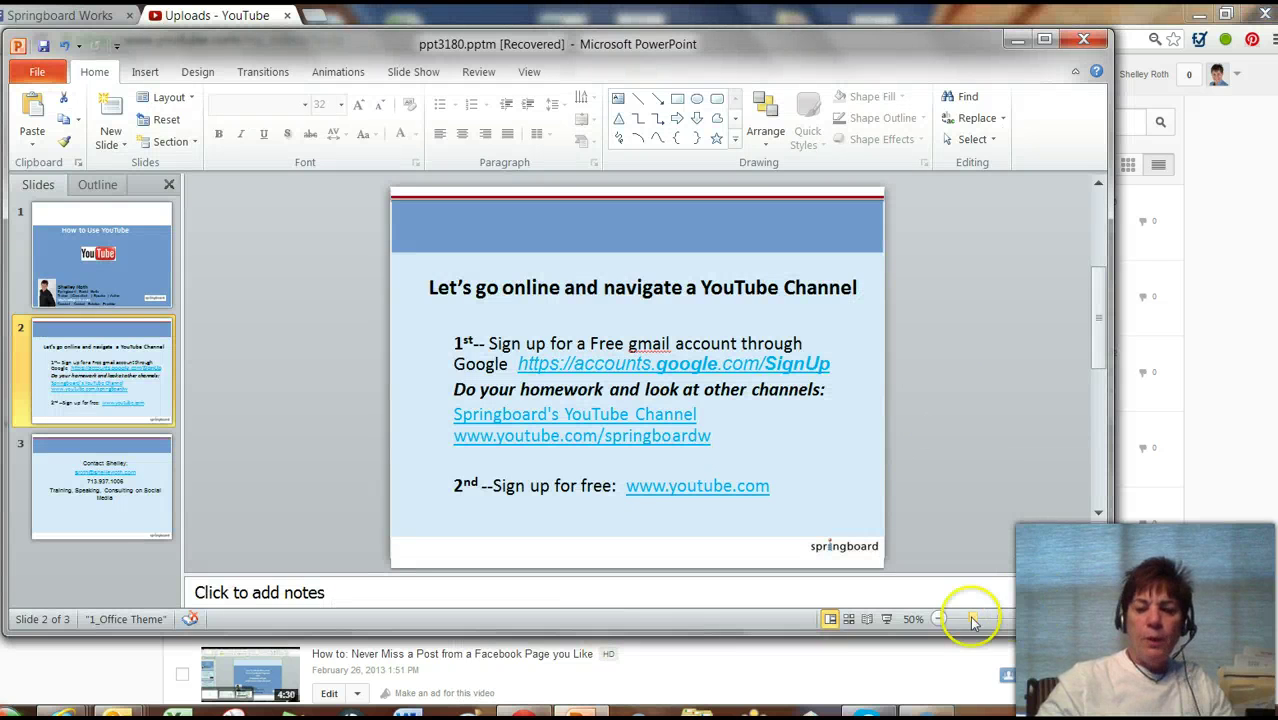